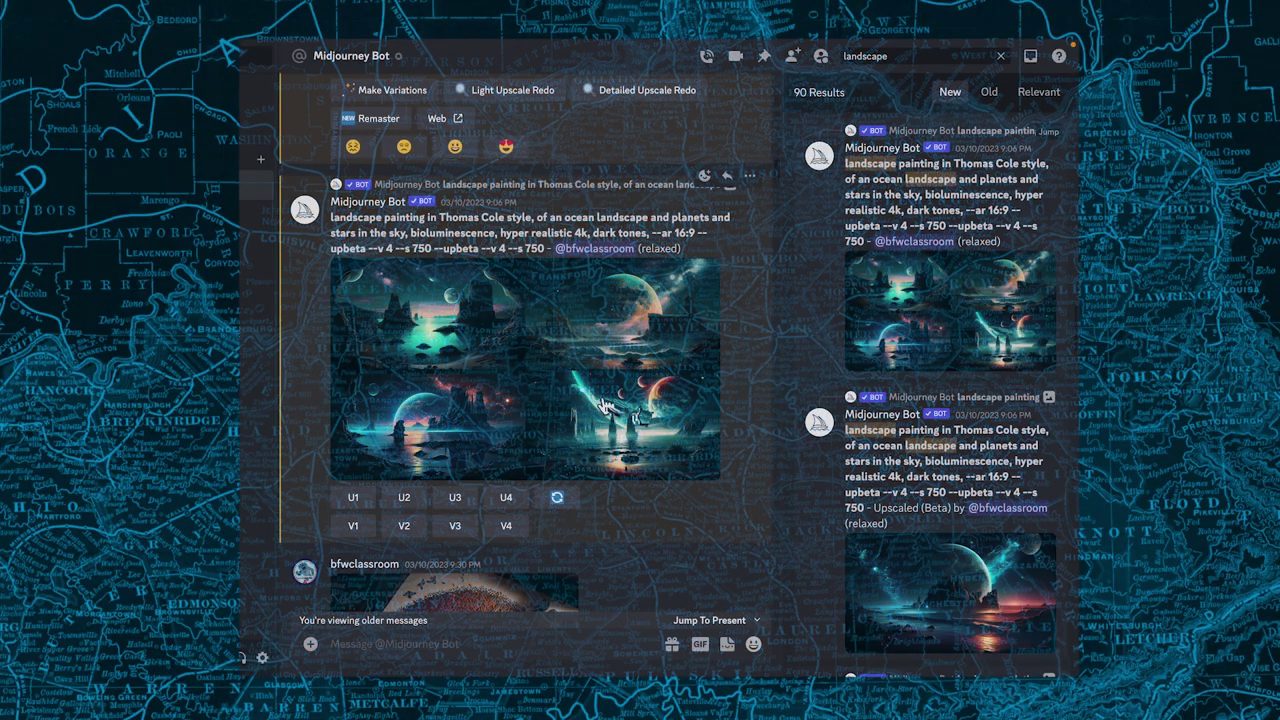
# - Scroll back to the 9:05 PM ocean-landscape remix grid and highlight its full prompt text
pyautogui.scroll(5, 640, 410)
pyautogui.scroll(2, 637, 410)
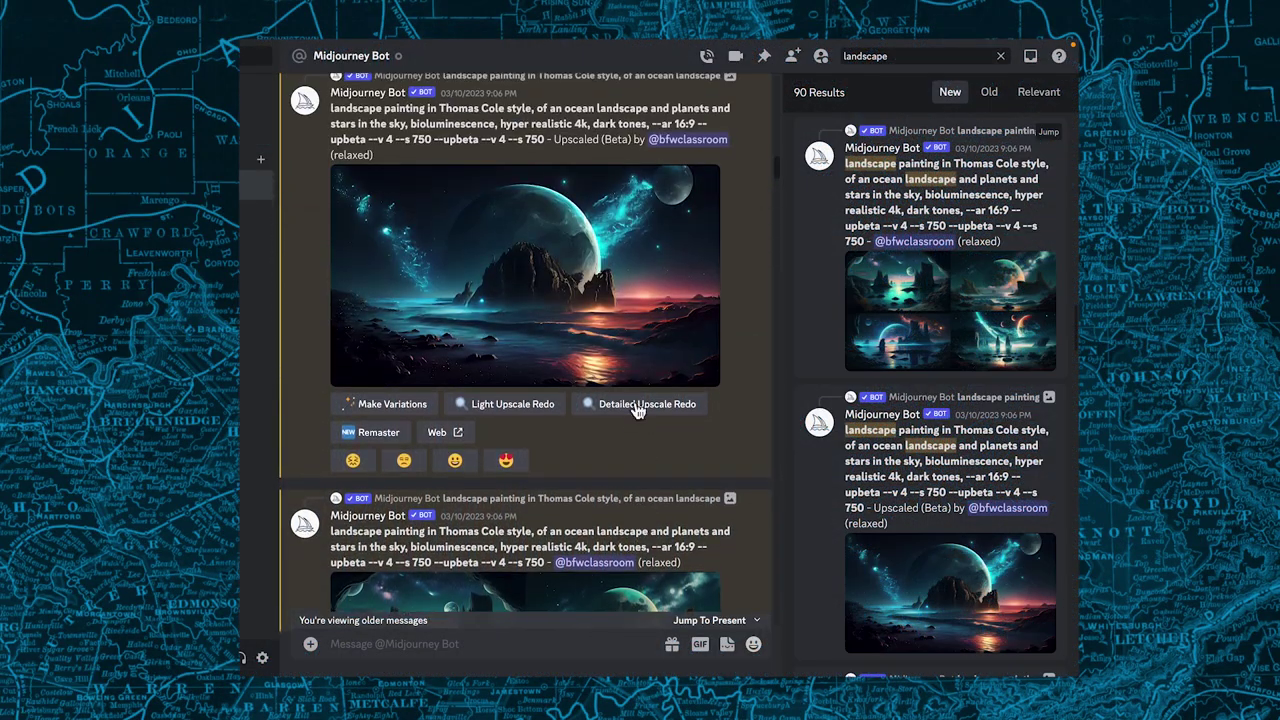
pyautogui.scroll(2, 646, 272)
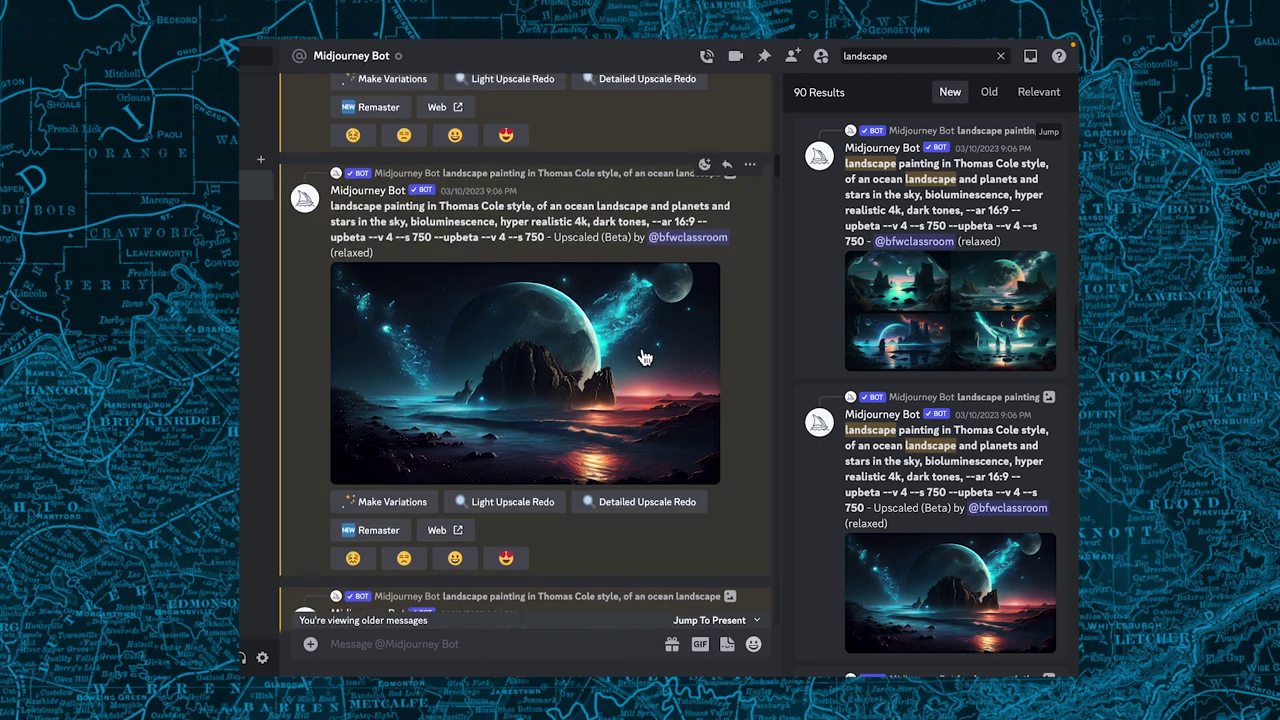
pyautogui.scroll(15, 645, 358)
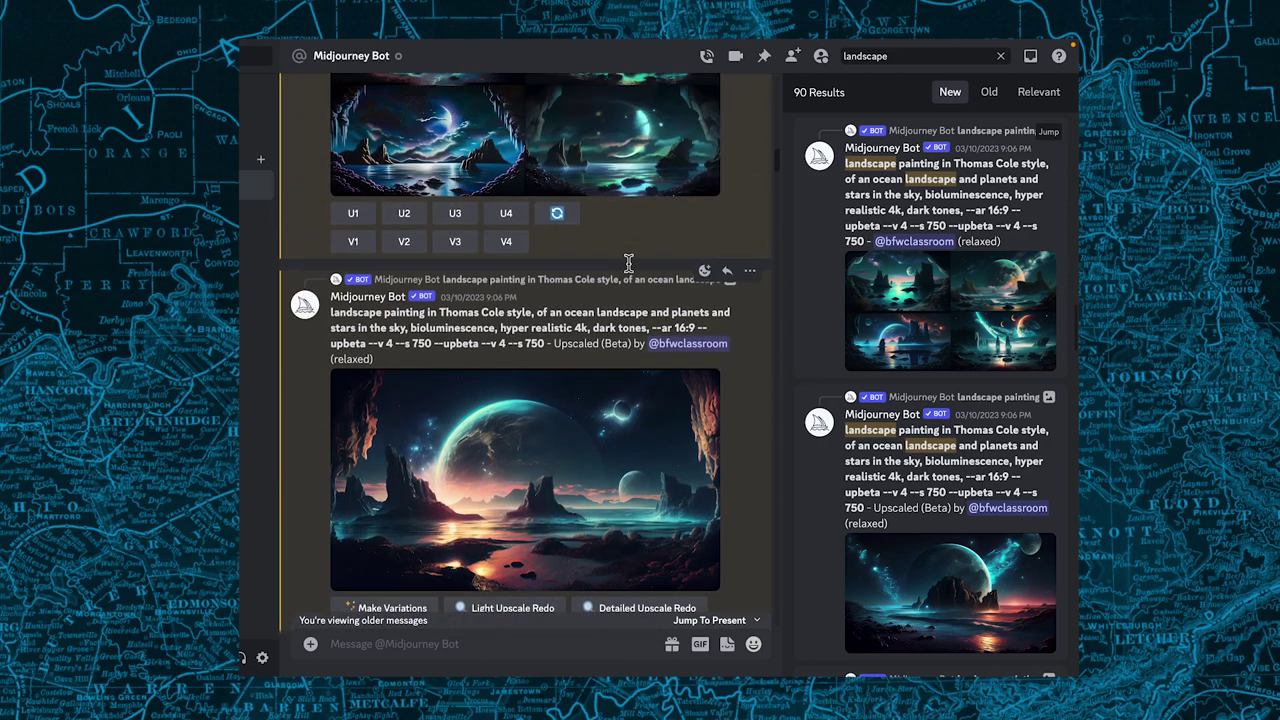
pyautogui.scroll(6, 628, 262)
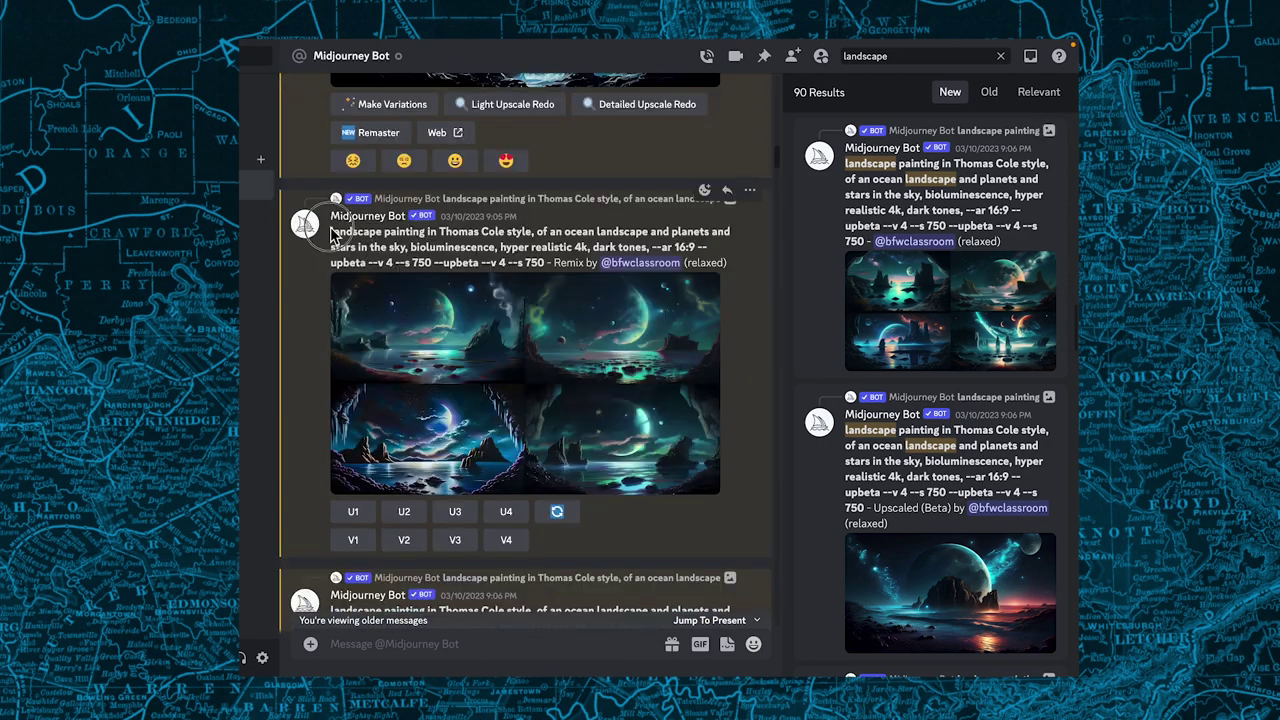
pyautogui.moveTo(333, 231); pyautogui.dragTo(697, 249)
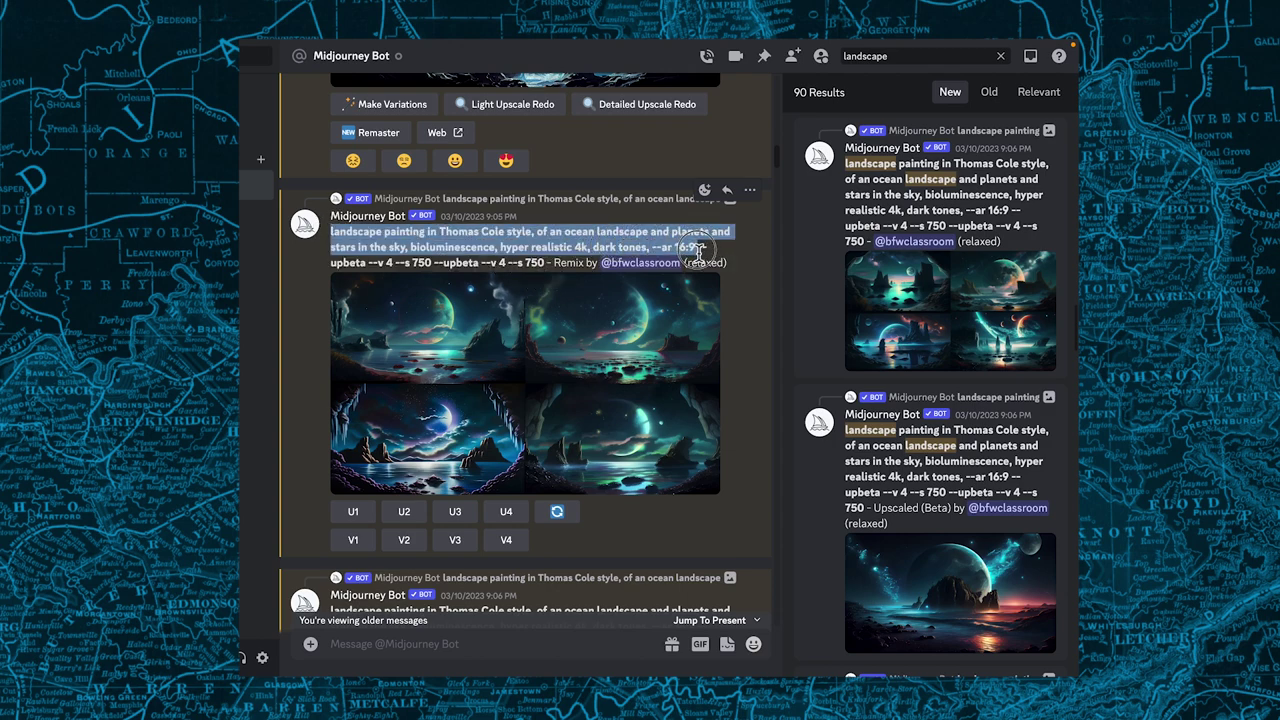
pyautogui.click(737, 297)
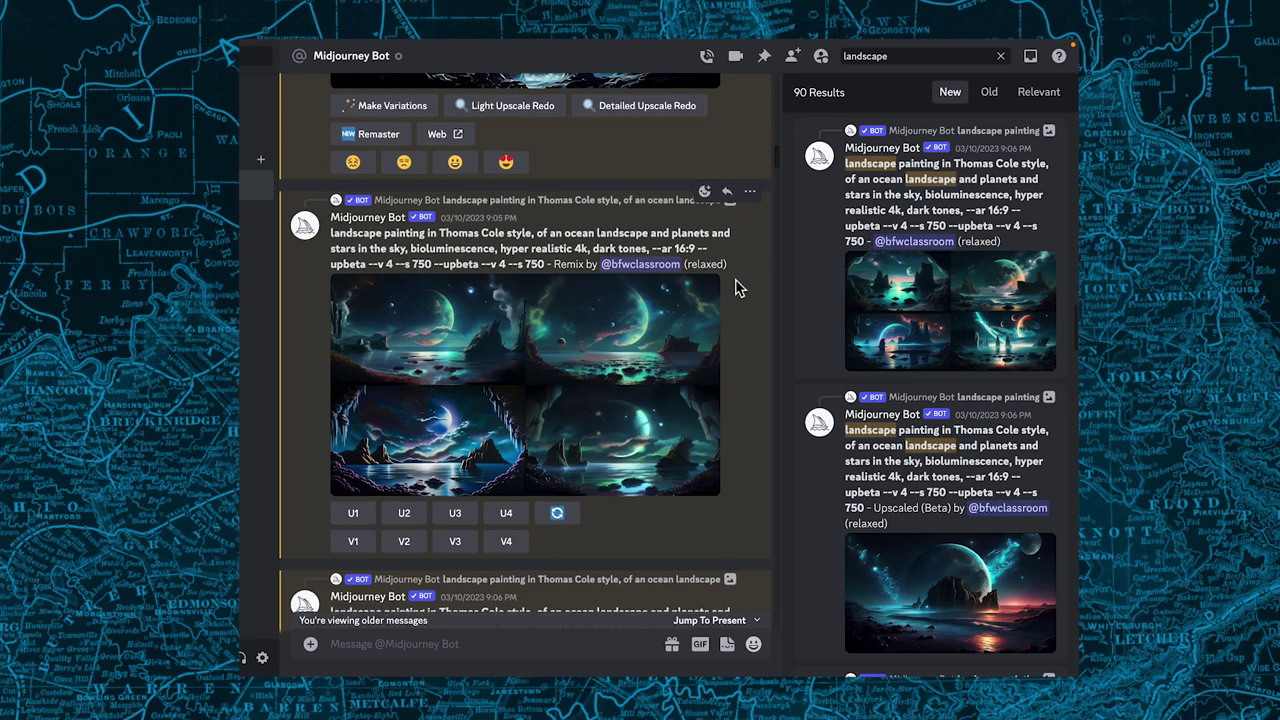
pyautogui.scroll(5, 735, 289)
pyautogui.scroll(1, 735, 289)
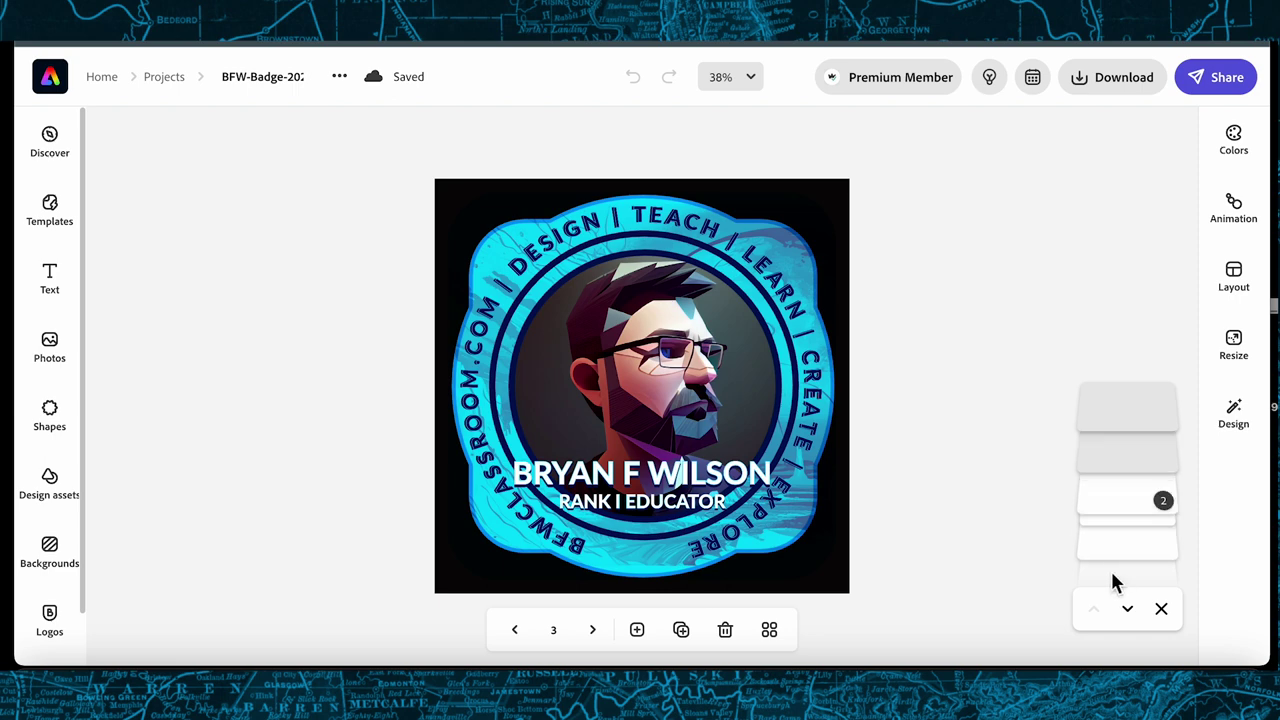
# - Step through the layer stack, past the slogan ring, to select the textured badge image
pyautogui.click(1128, 609)
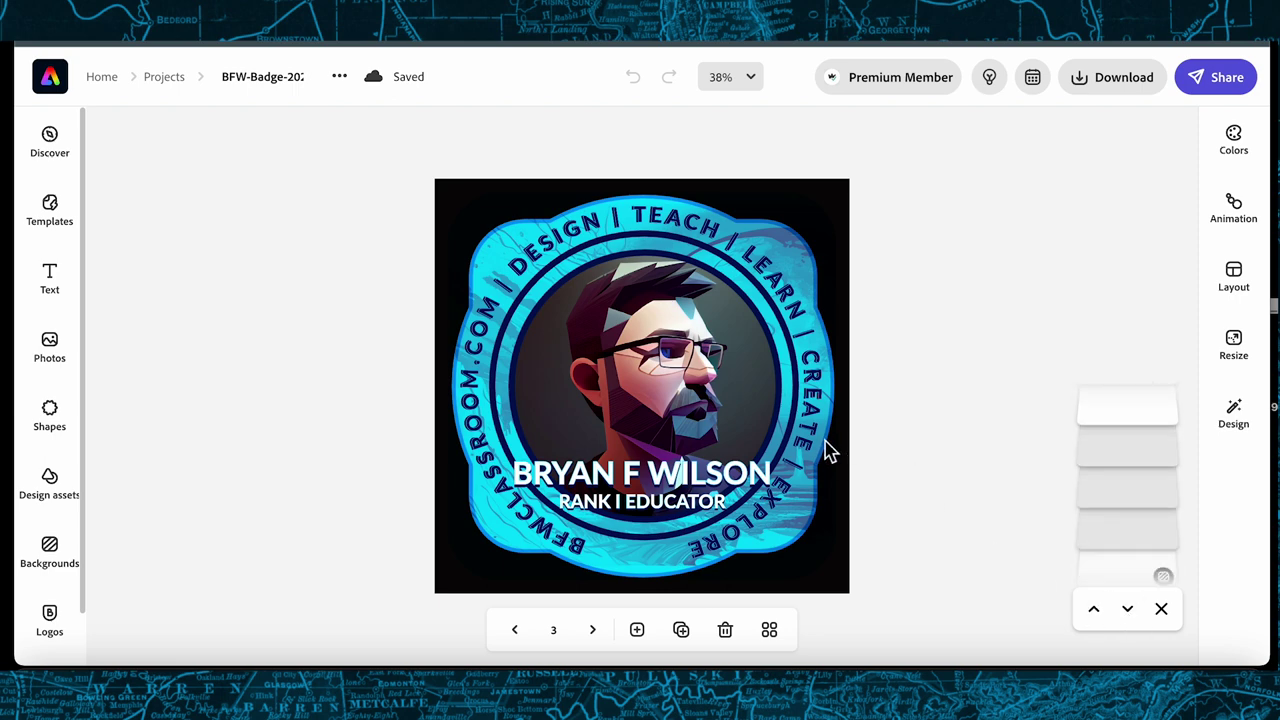
pyautogui.click(815, 535)
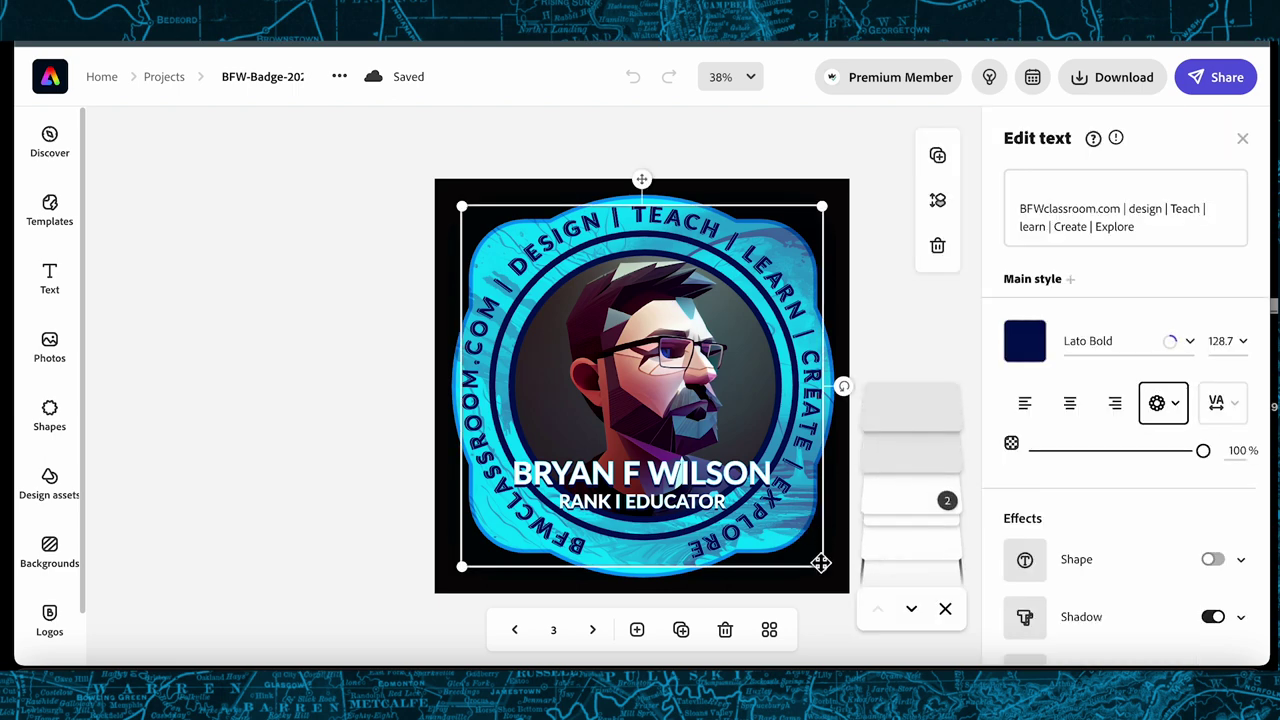
pyautogui.click(677, 205)
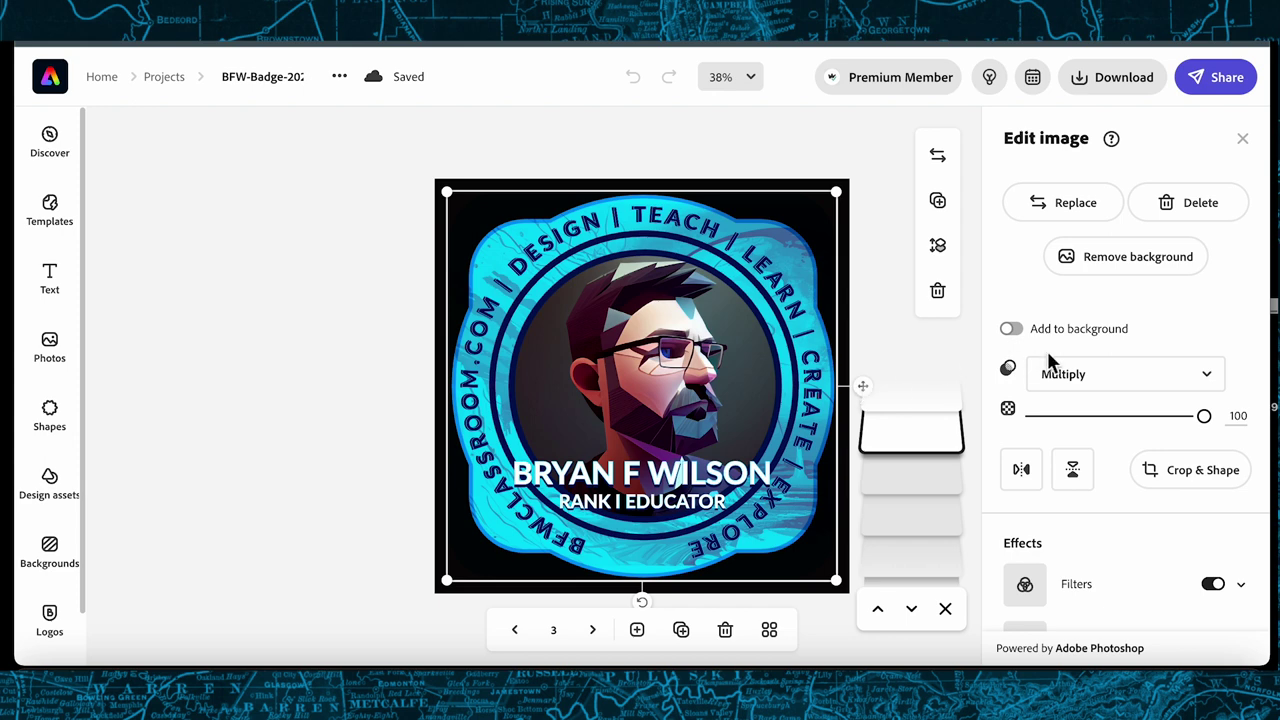
# - Try Normal blend mode on the texture image, then return it to Multiply
pyautogui.click(1086, 388)
pyautogui.click(1086, 421)
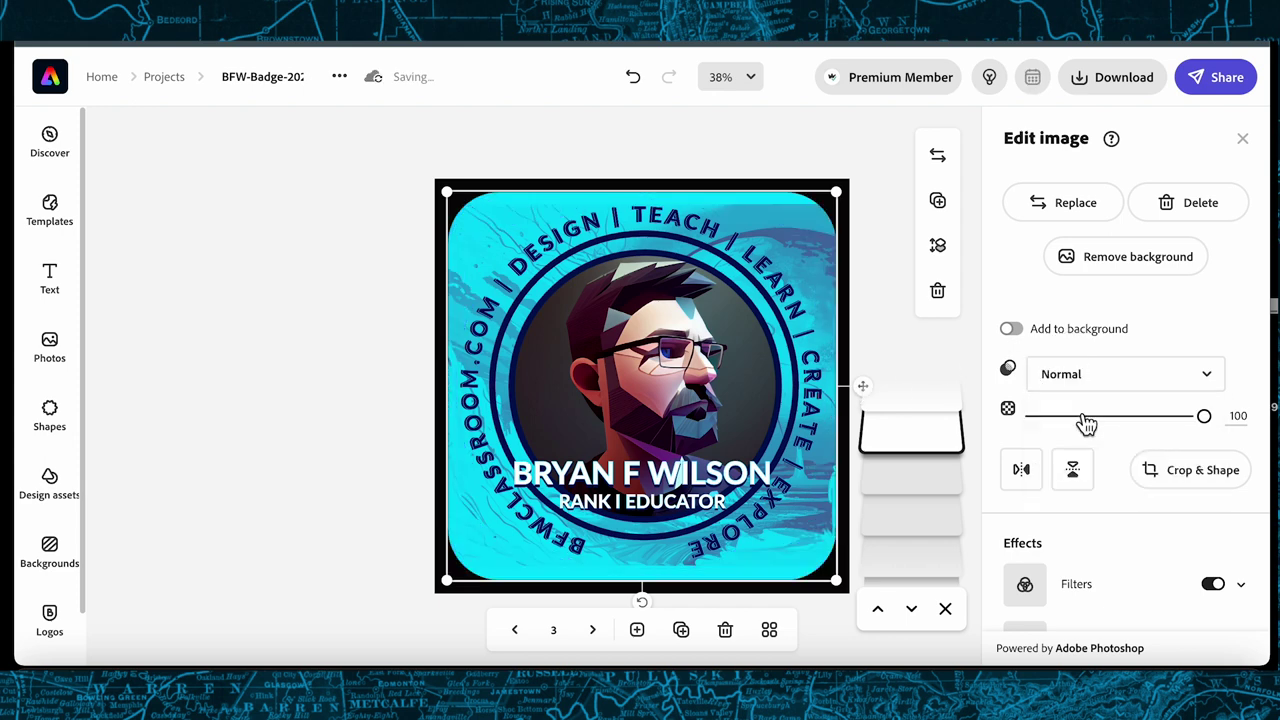
pyautogui.click(1117, 386)
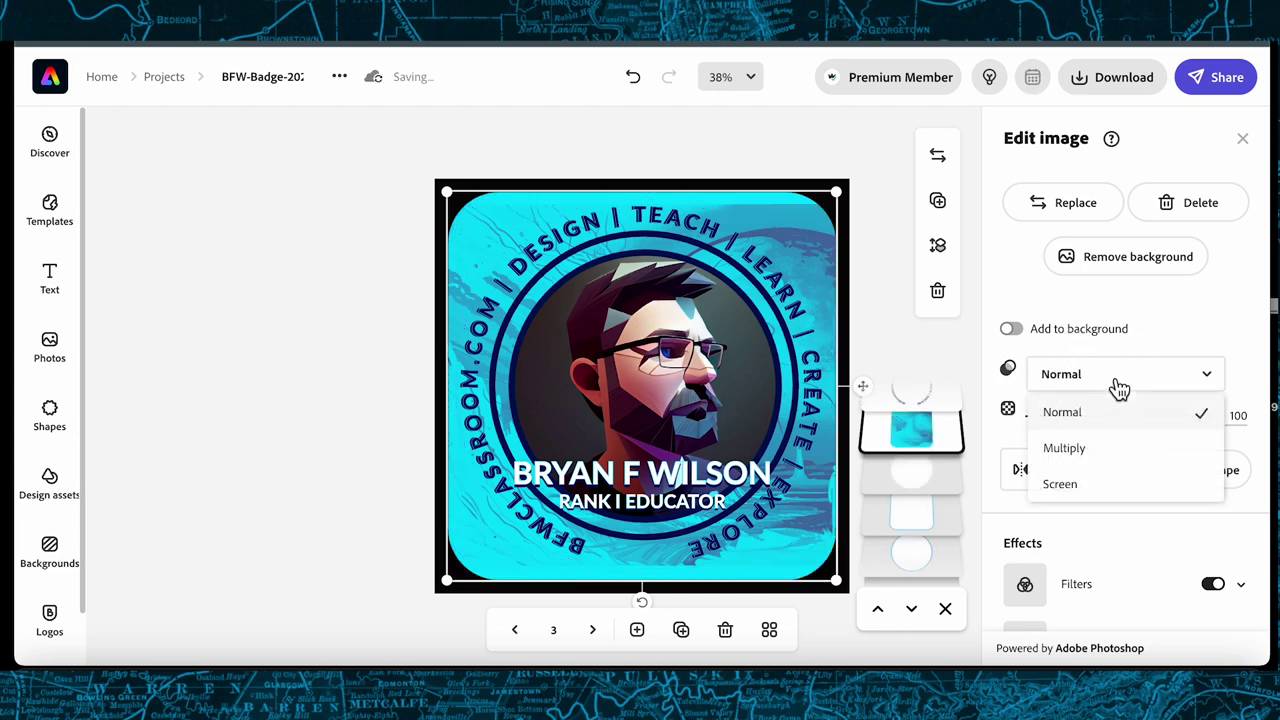
pyautogui.click(1092, 456)
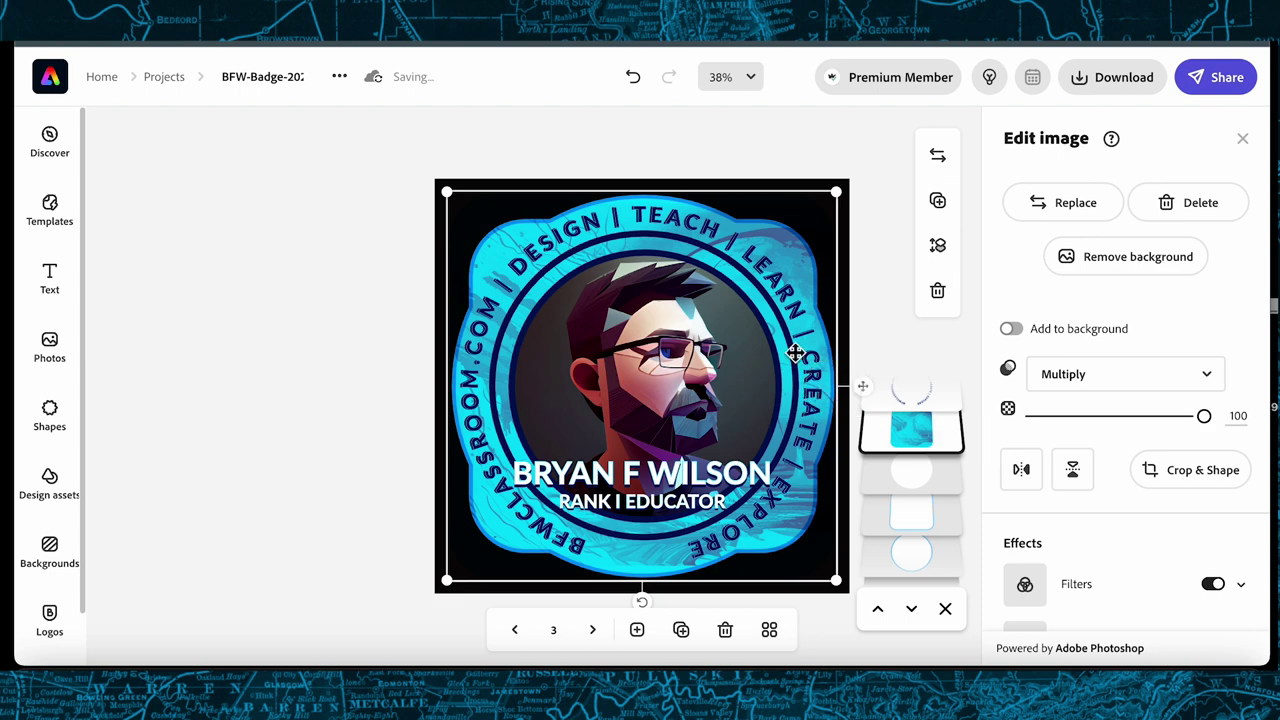
# - At 100% zoom, shift the cyan texture image sideways within the badge
pyautogui.click(758, 85)
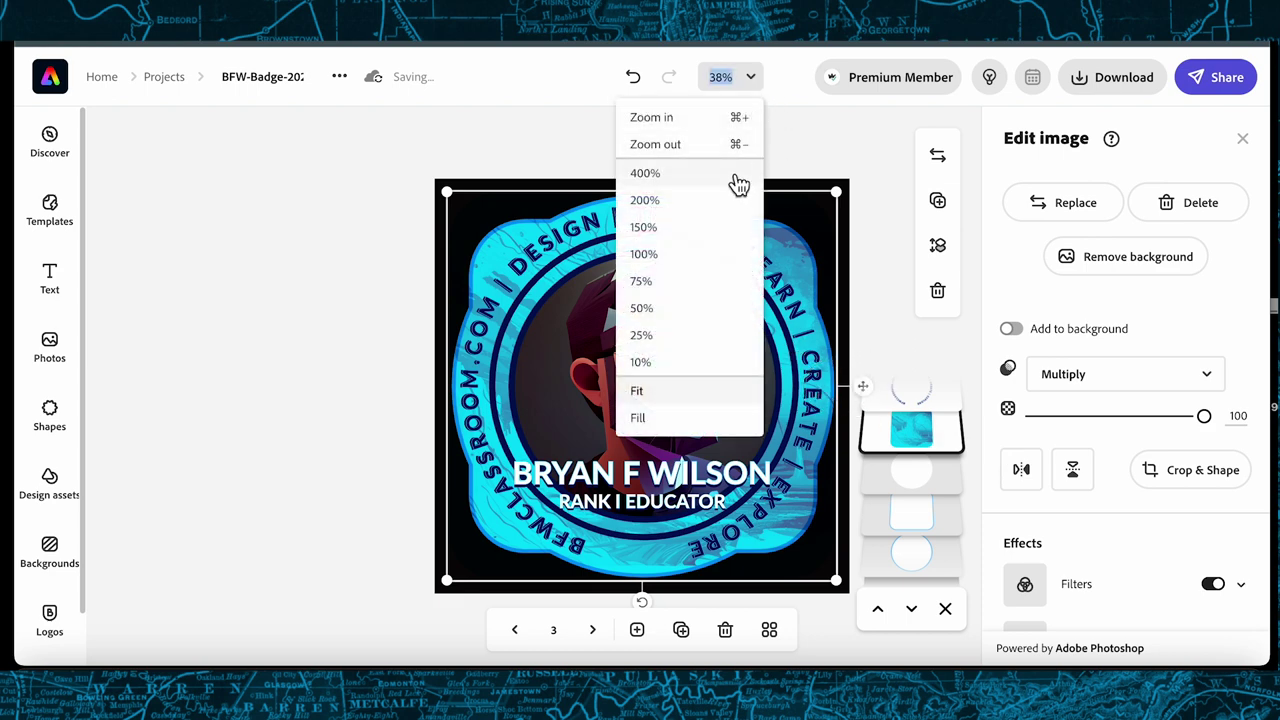
pyautogui.click(712, 258)
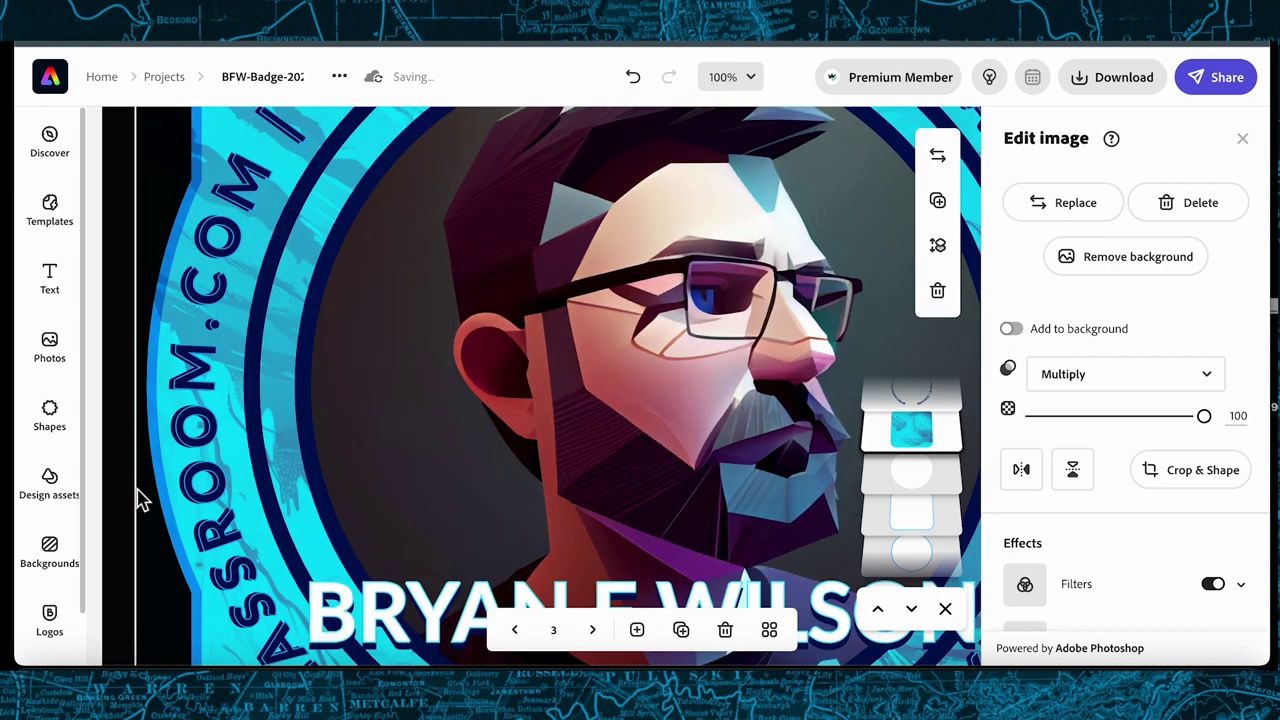
pyautogui.moveTo(226, 482); pyautogui.dragTo(372, 453)
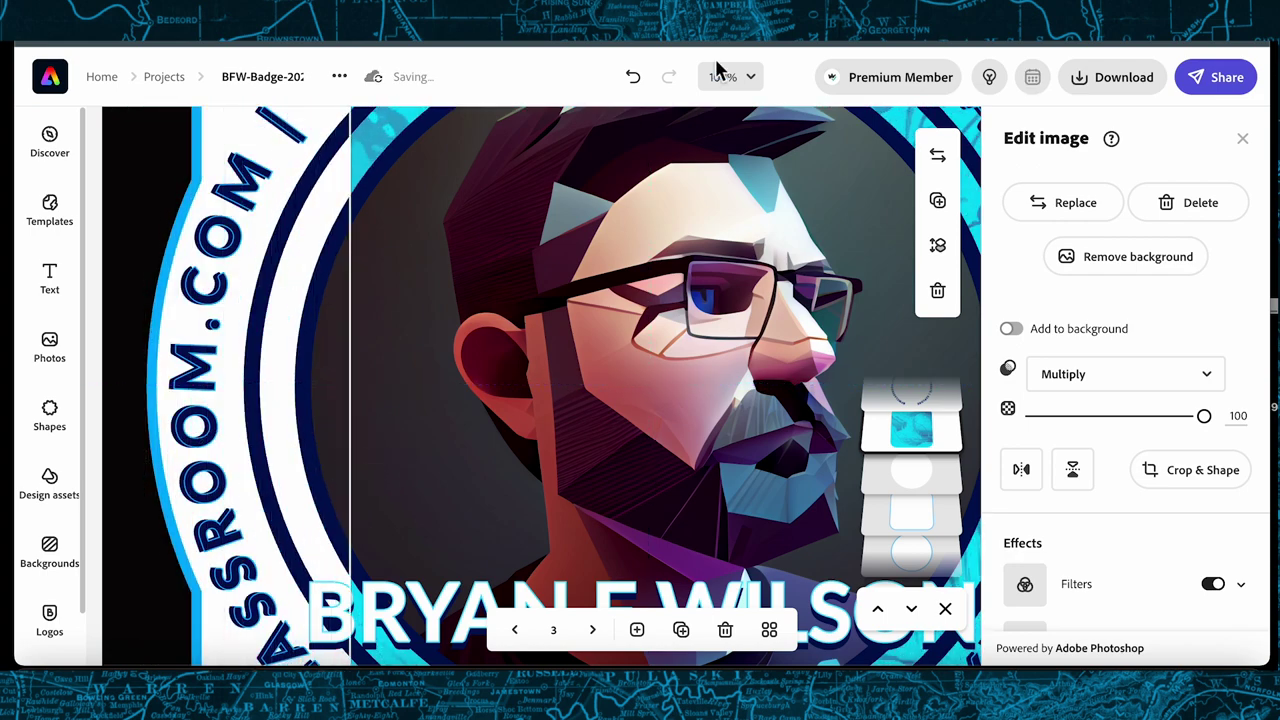
# - Fit the badge back in view and slide the texture left so it snaps to centre
pyautogui.click(759, 86)
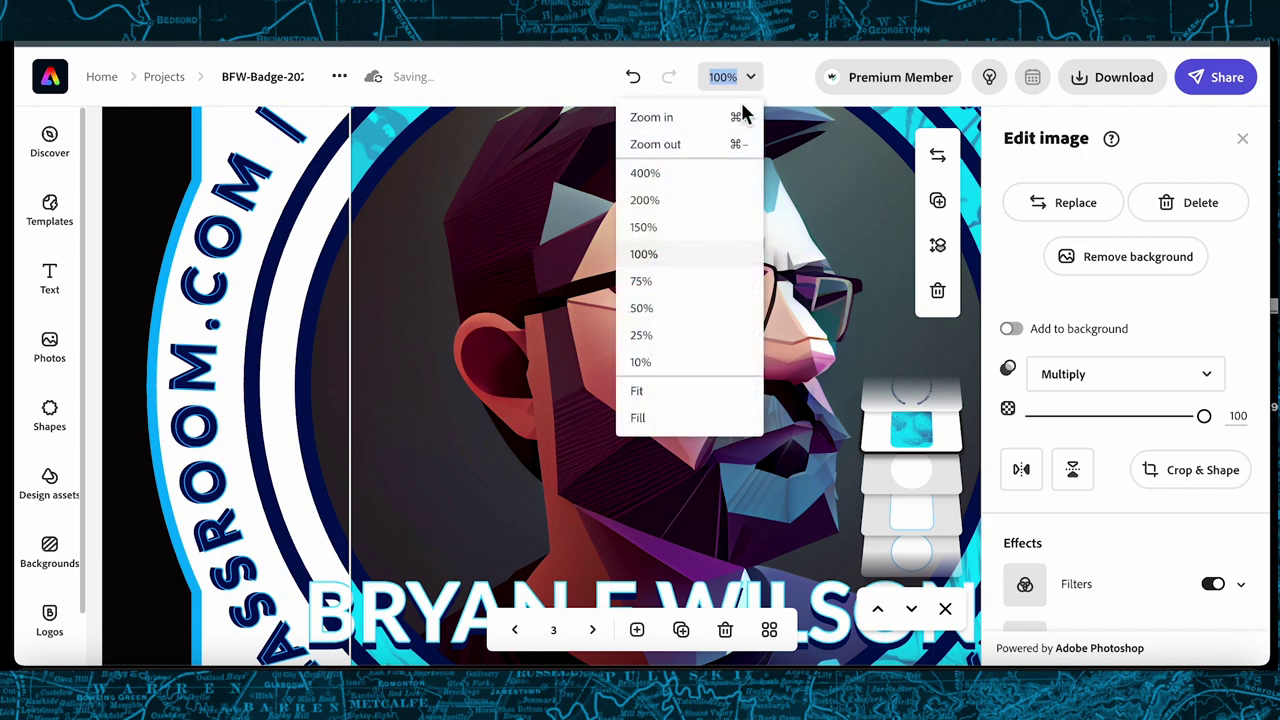
pyautogui.click(693, 148)
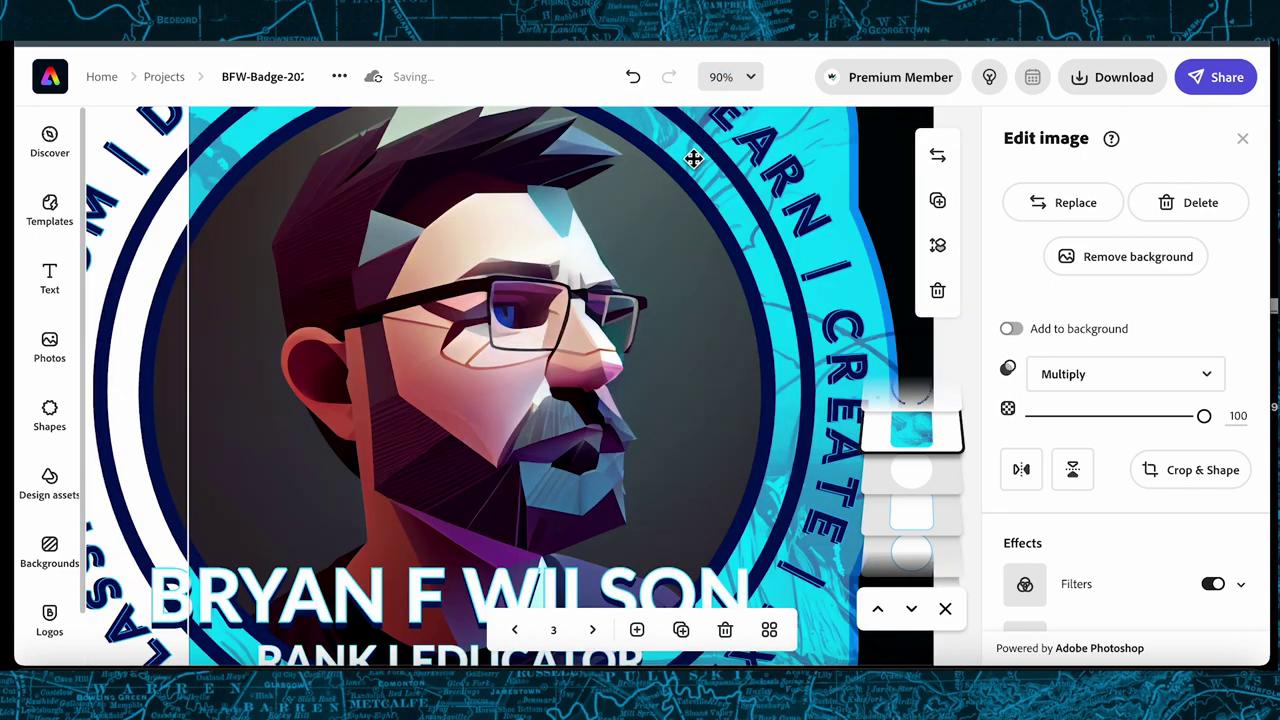
pyautogui.click(757, 81)
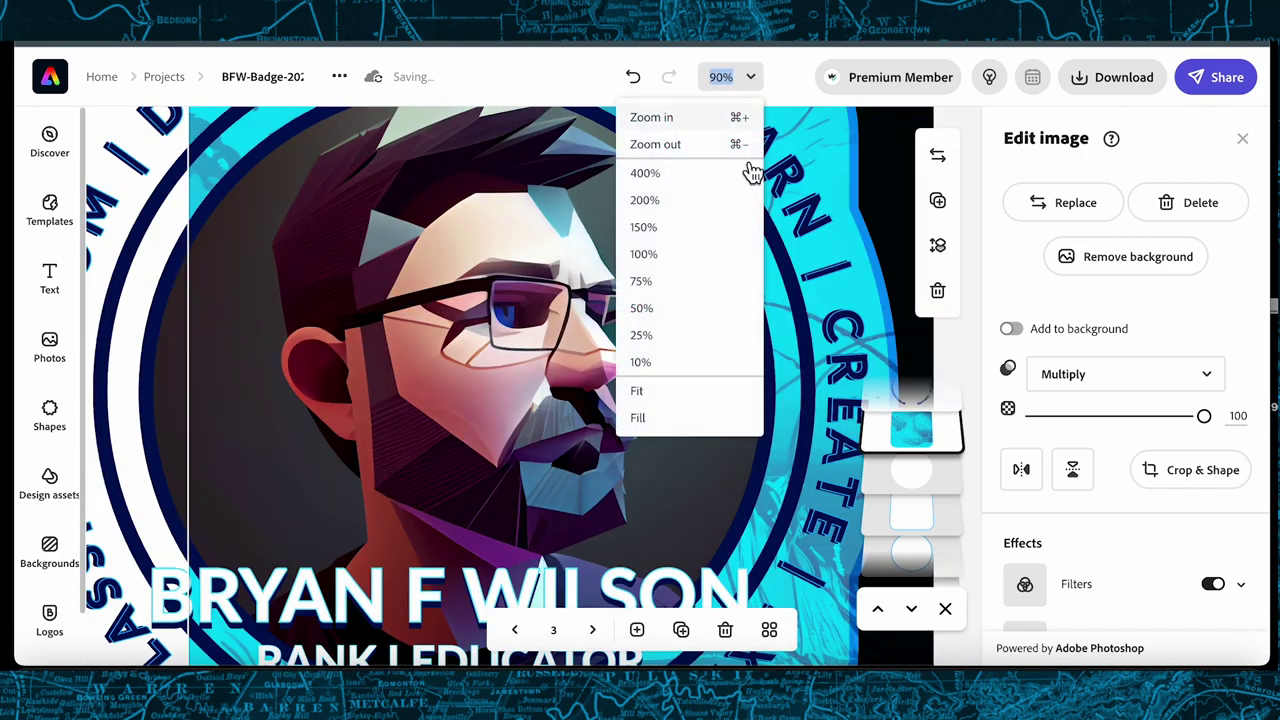
pyautogui.click(686, 394)
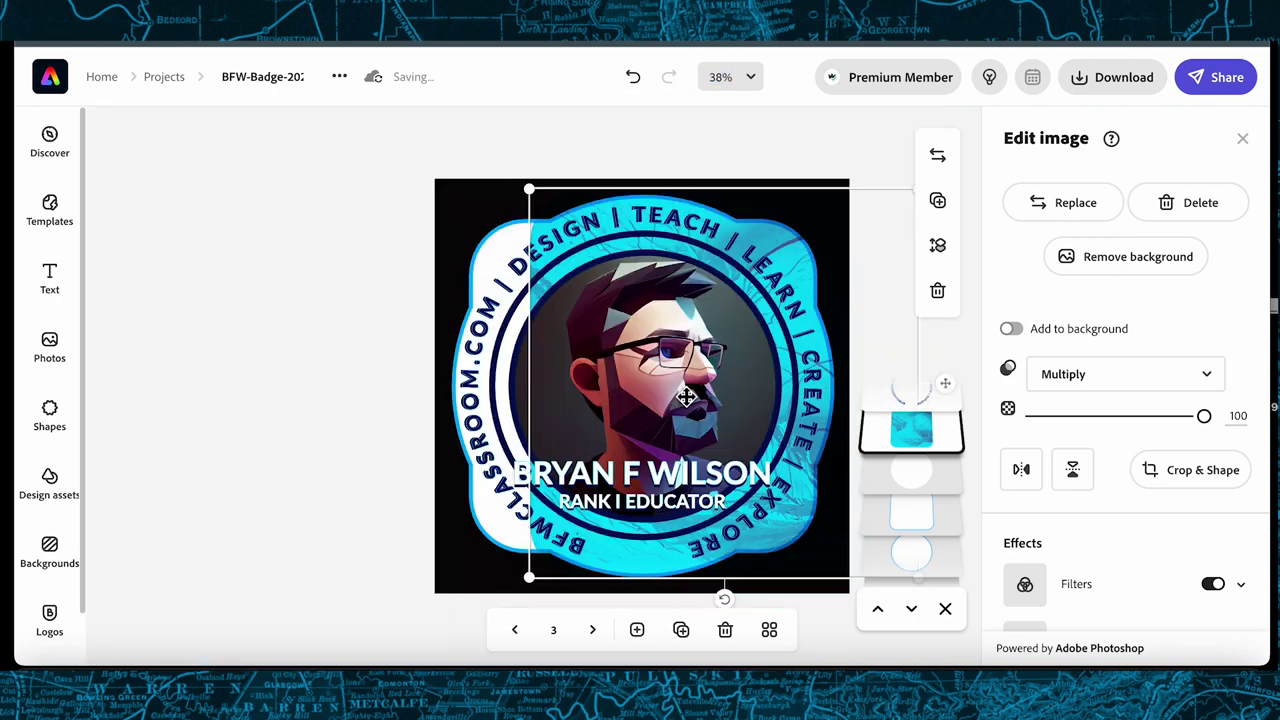
pyautogui.click(857, 322)
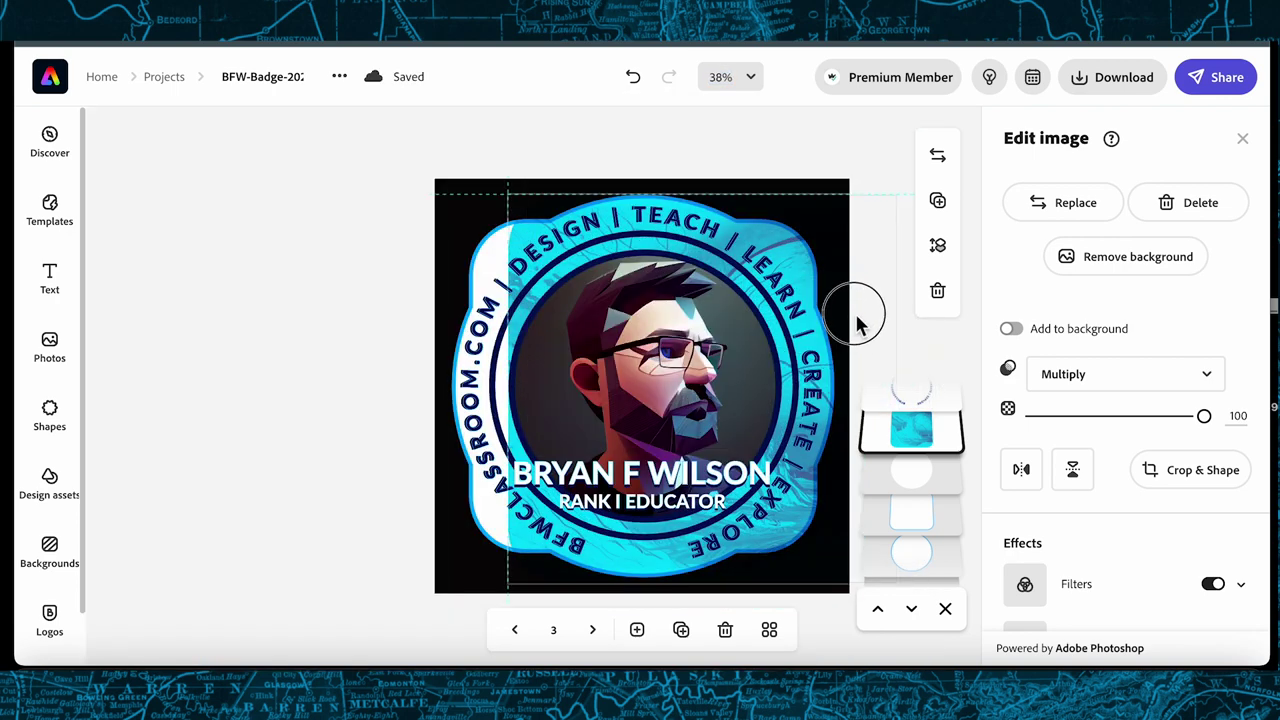
pyautogui.moveTo(857, 322); pyautogui.dragTo(802, 320)
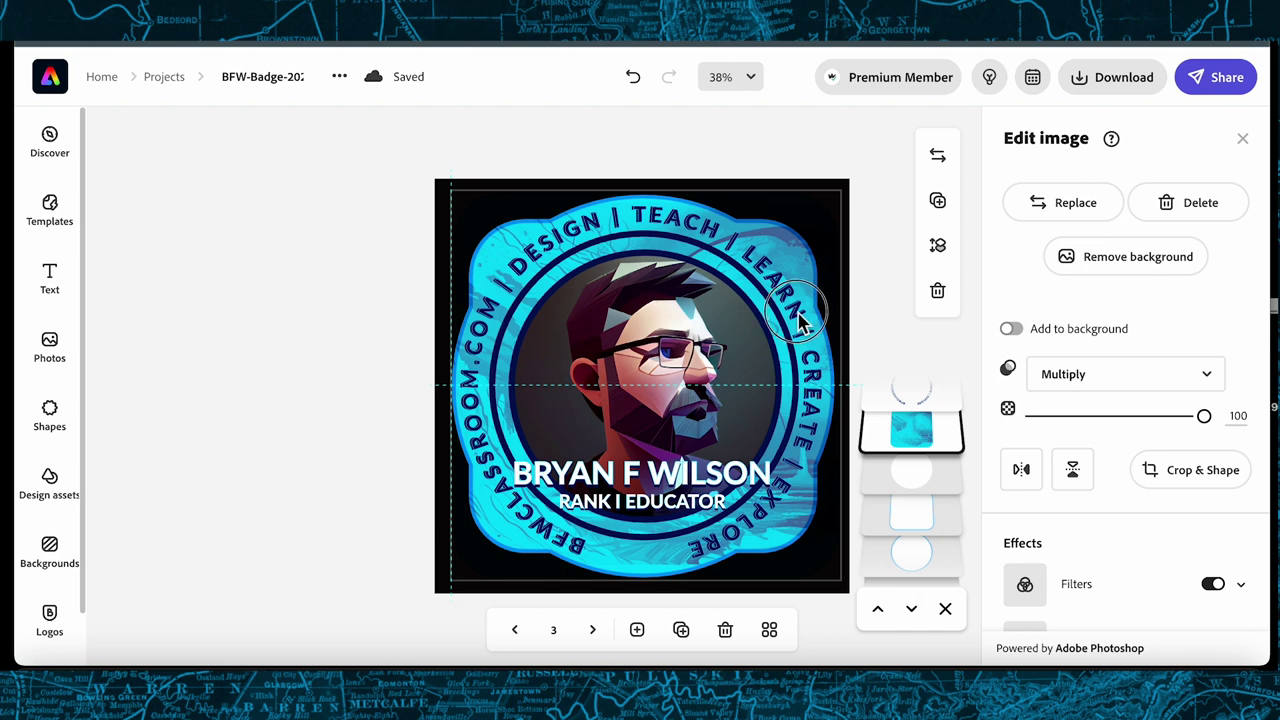
pyautogui.scroll(-2, 1165, 565)
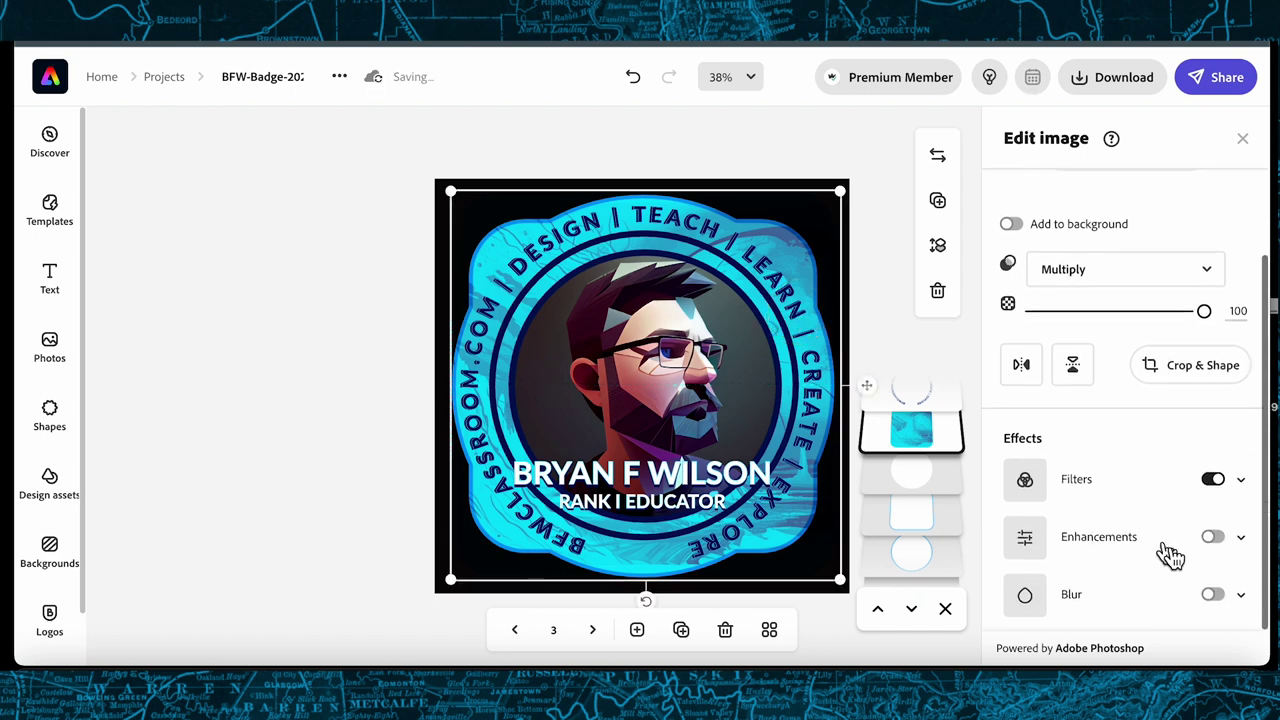
# - Apply the Duotone filter to the texture after previewing Grayscale, Darken and Matte, and begin resizing it
pyautogui.click(1243, 485)
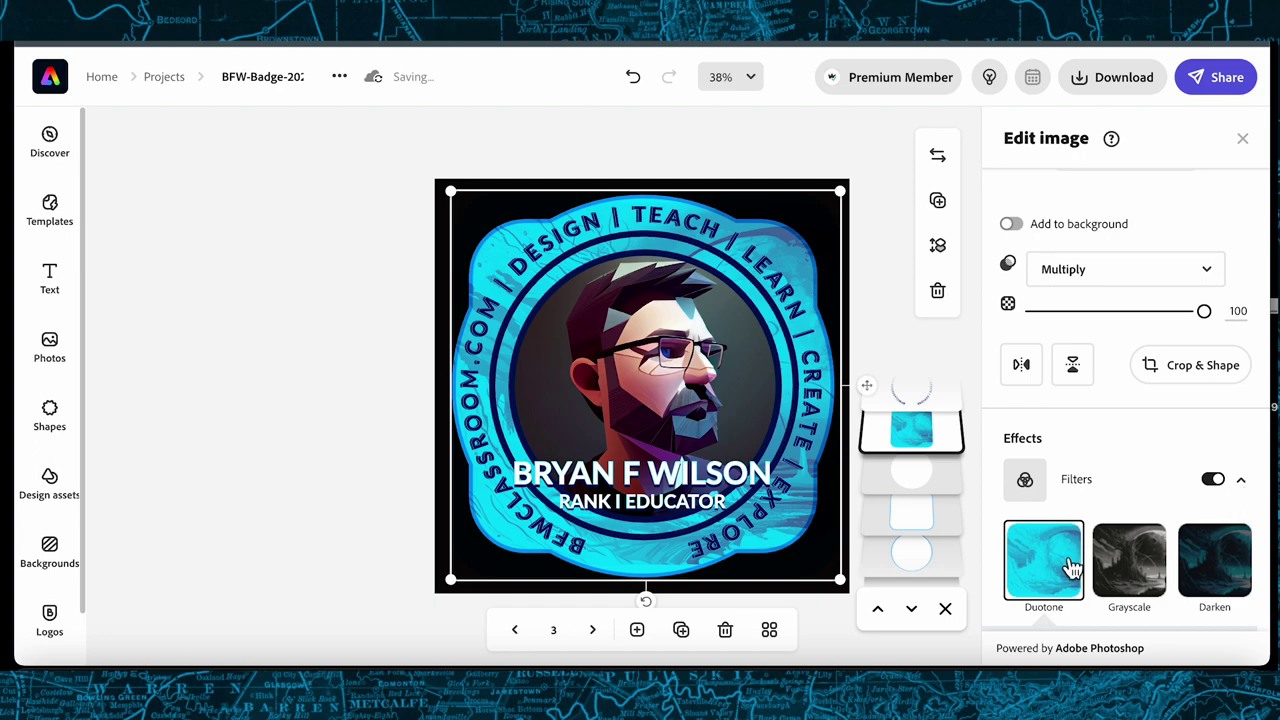
pyautogui.click(1149, 587)
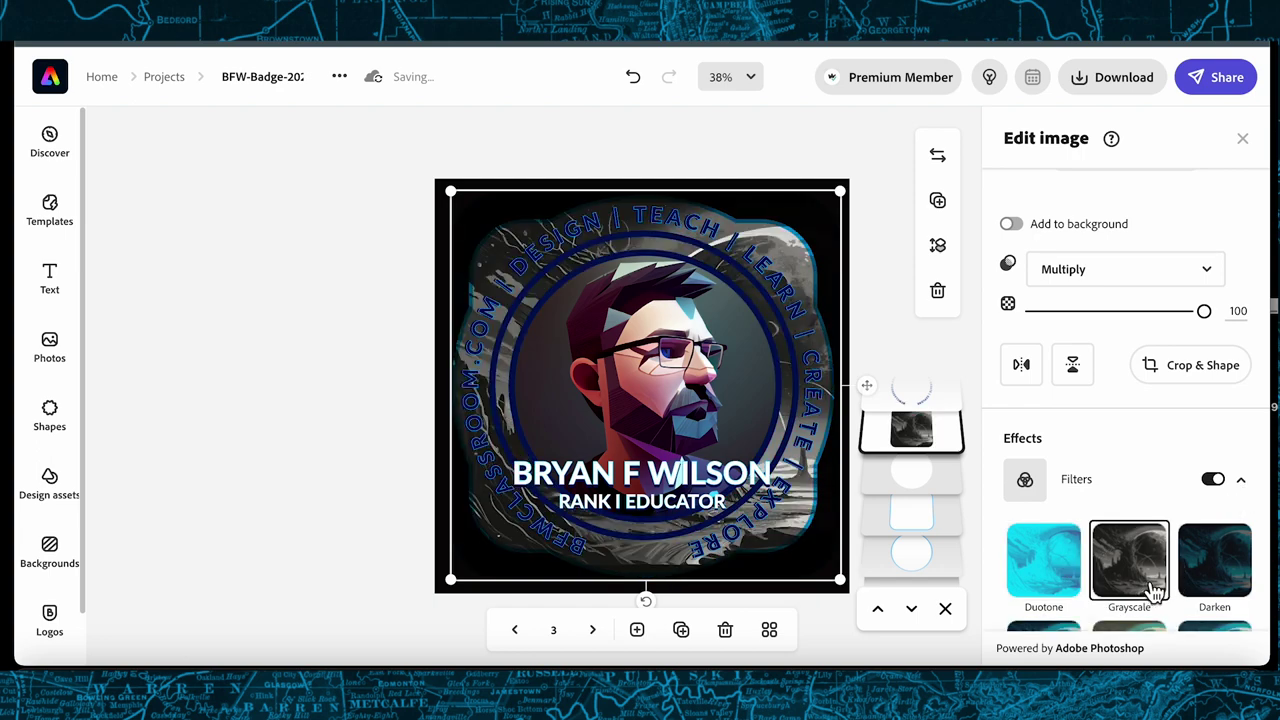
pyautogui.click(1224, 590)
pyautogui.scroll(-1, 1212, 575)
pyautogui.click(1148, 576)
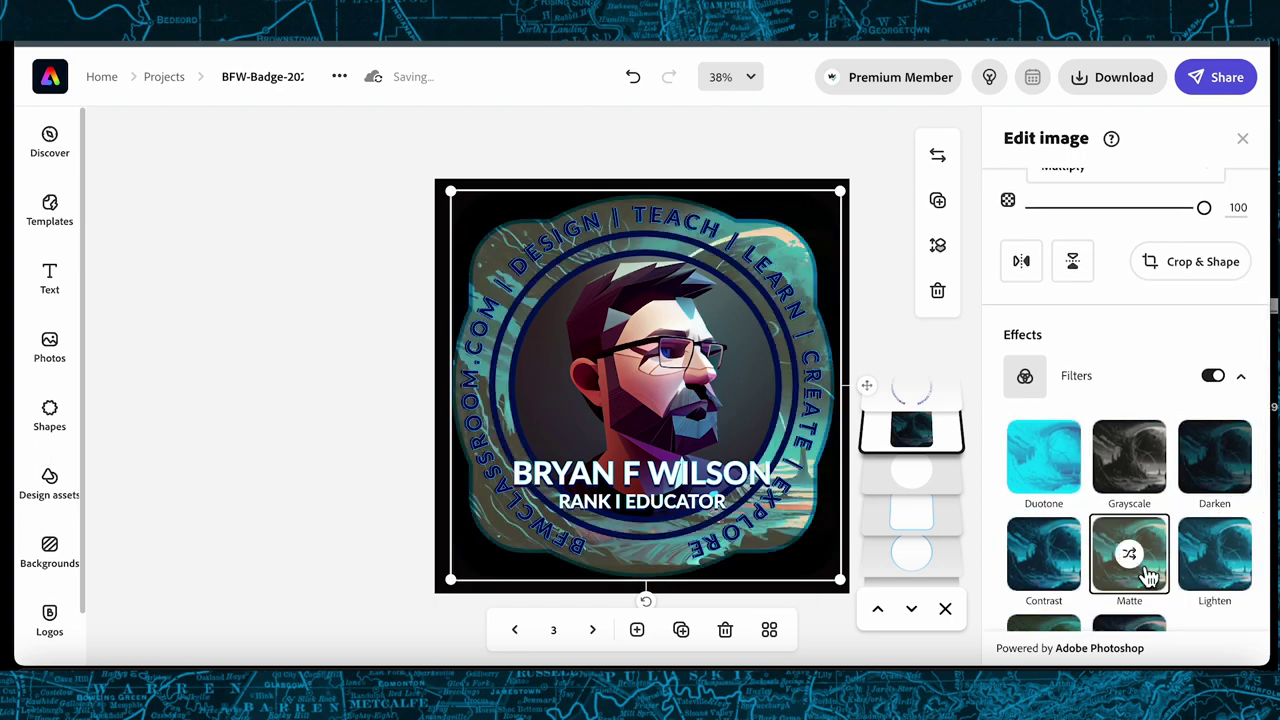
pyautogui.click(1072, 482)
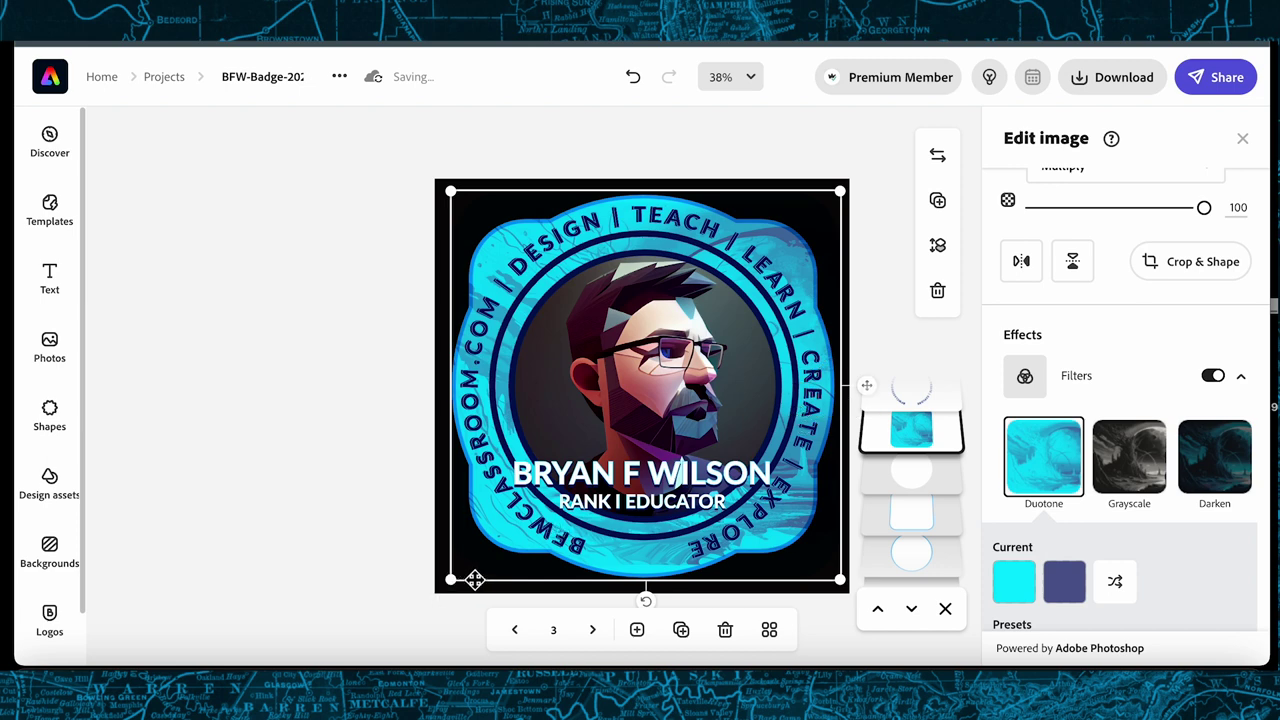
pyautogui.moveTo(451, 578); pyautogui.dragTo(476, 305)
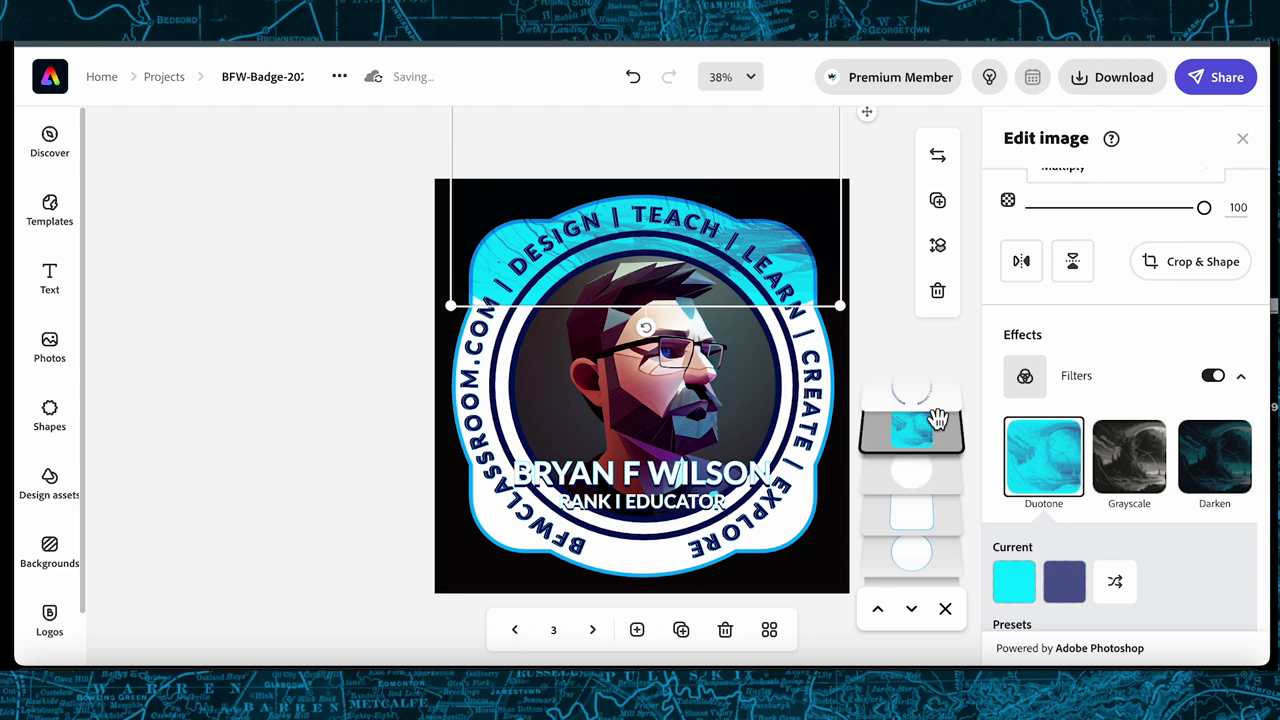
pyautogui.scroll(3, 930, 430)
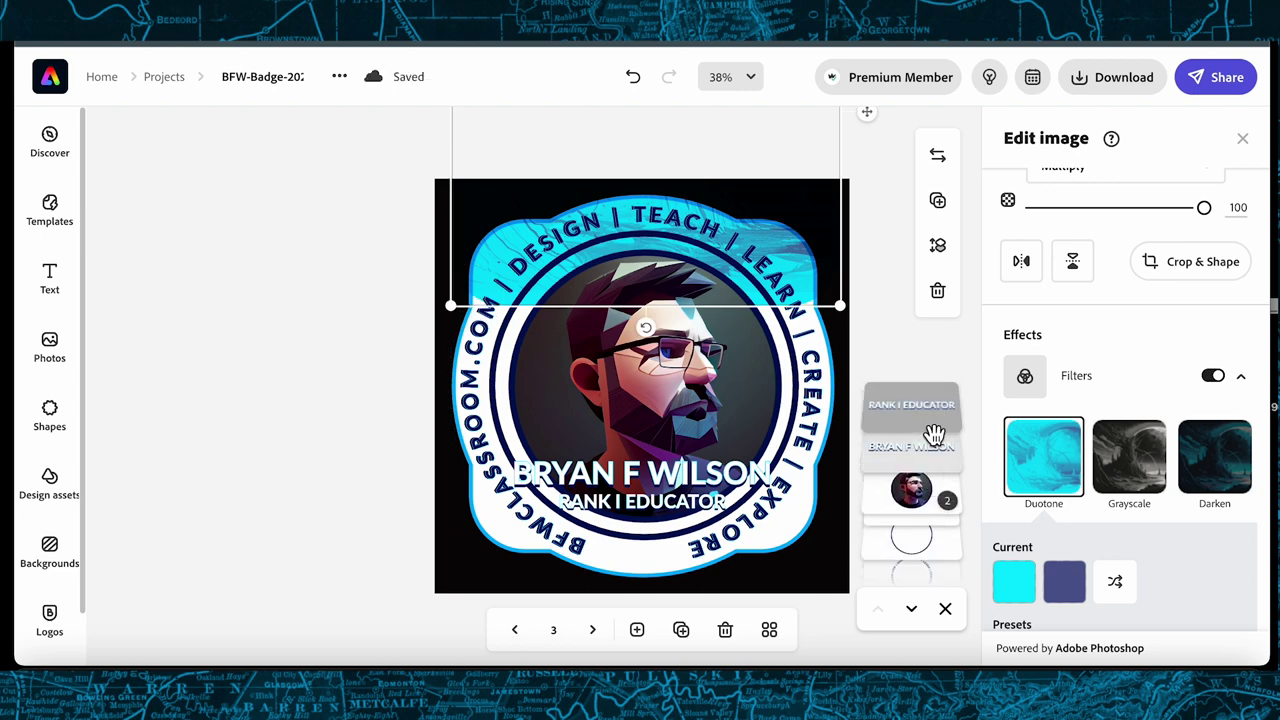
pyautogui.click(930, 410)
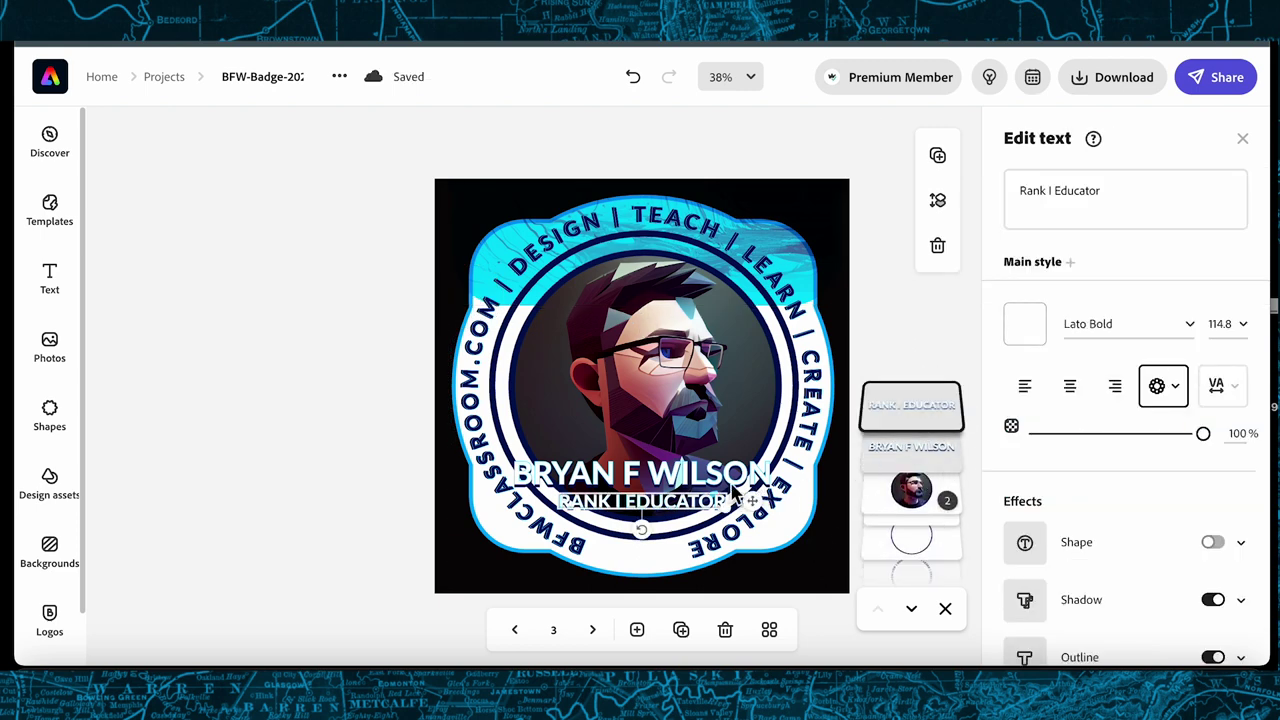
pyautogui.click(920, 452)
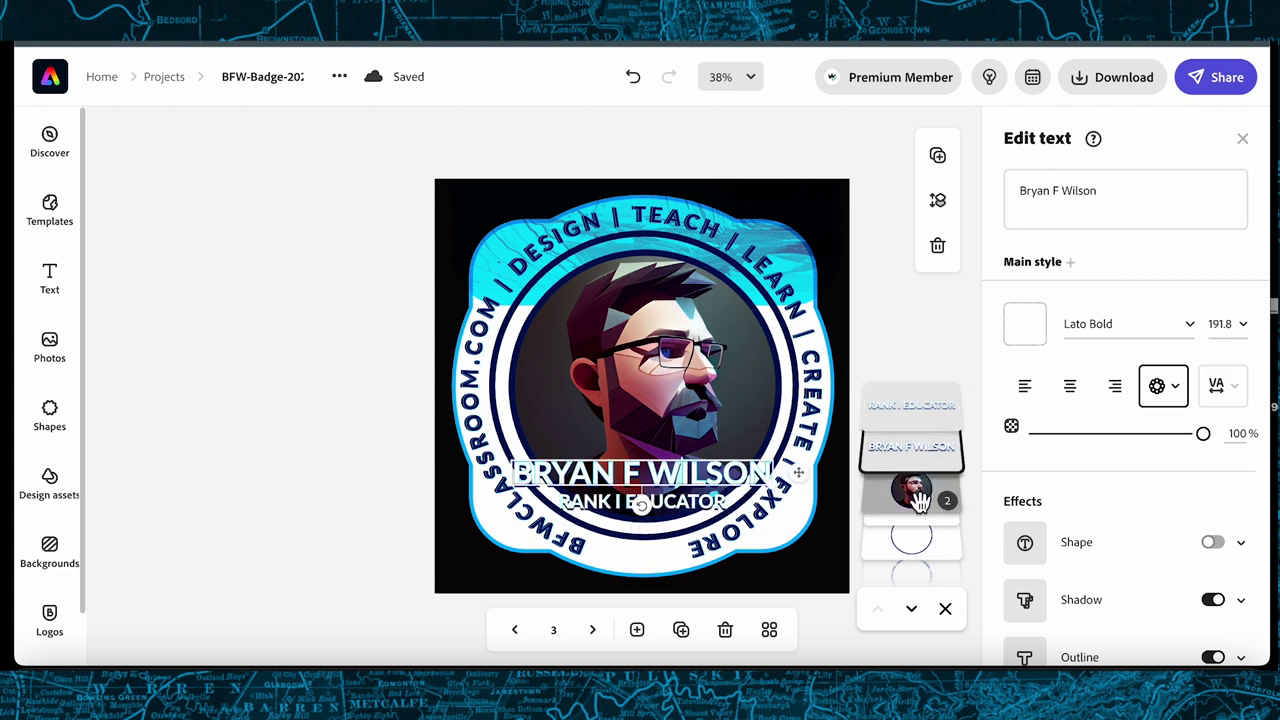
pyautogui.press('Escape')
pyautogui.moveTo(916, 495)
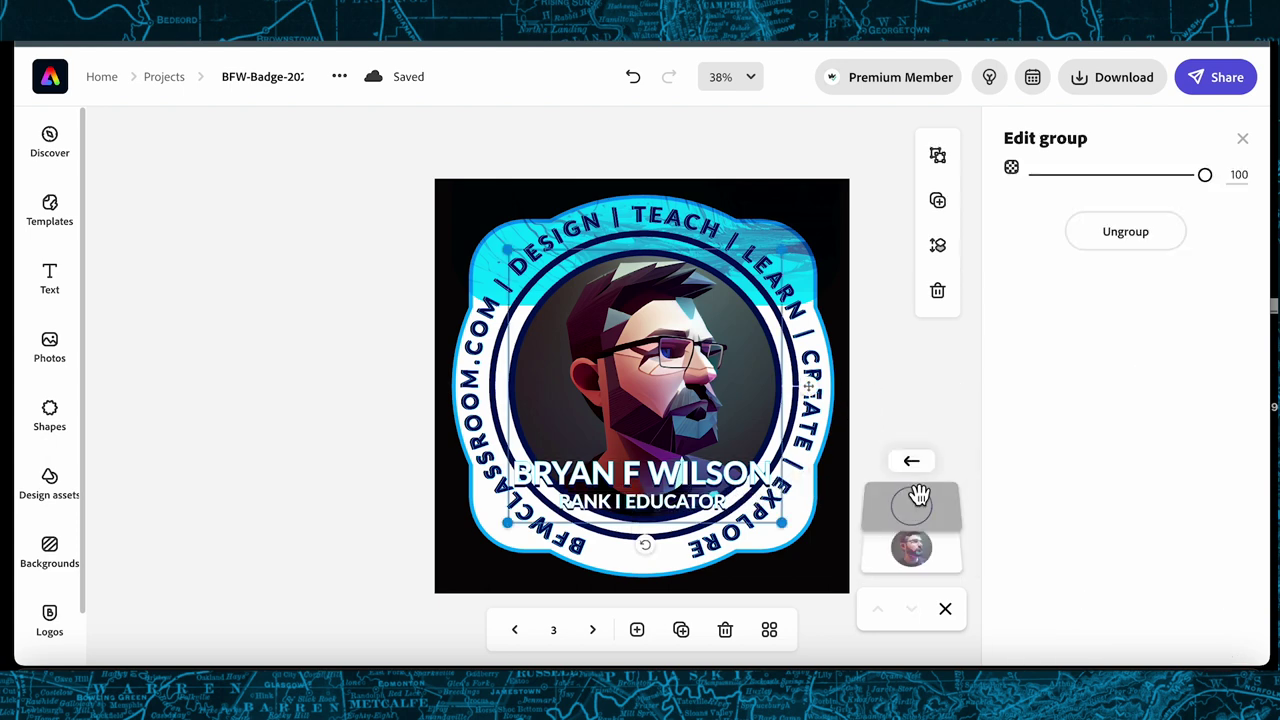
pyautogui.click(918, 527)
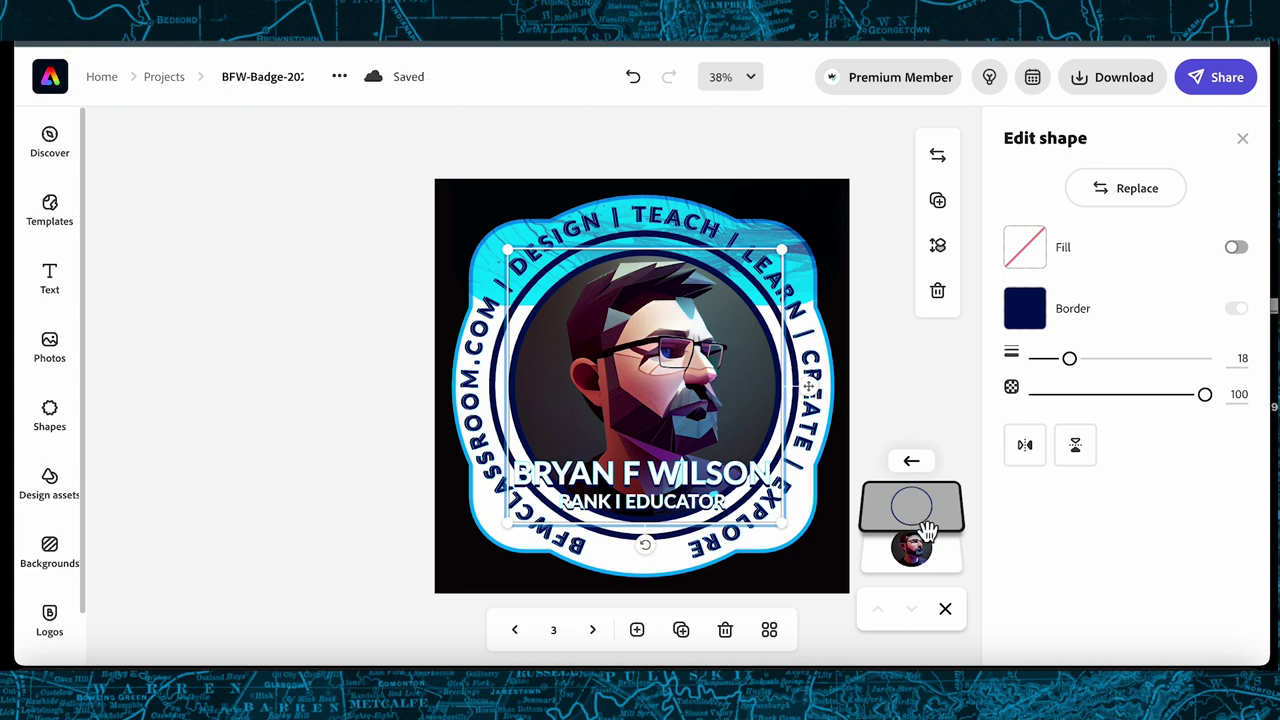
pyautogui.press('Right')
pyautogui.press('Right')
pyautogui.press('Right')
pyautogui.press('Right')
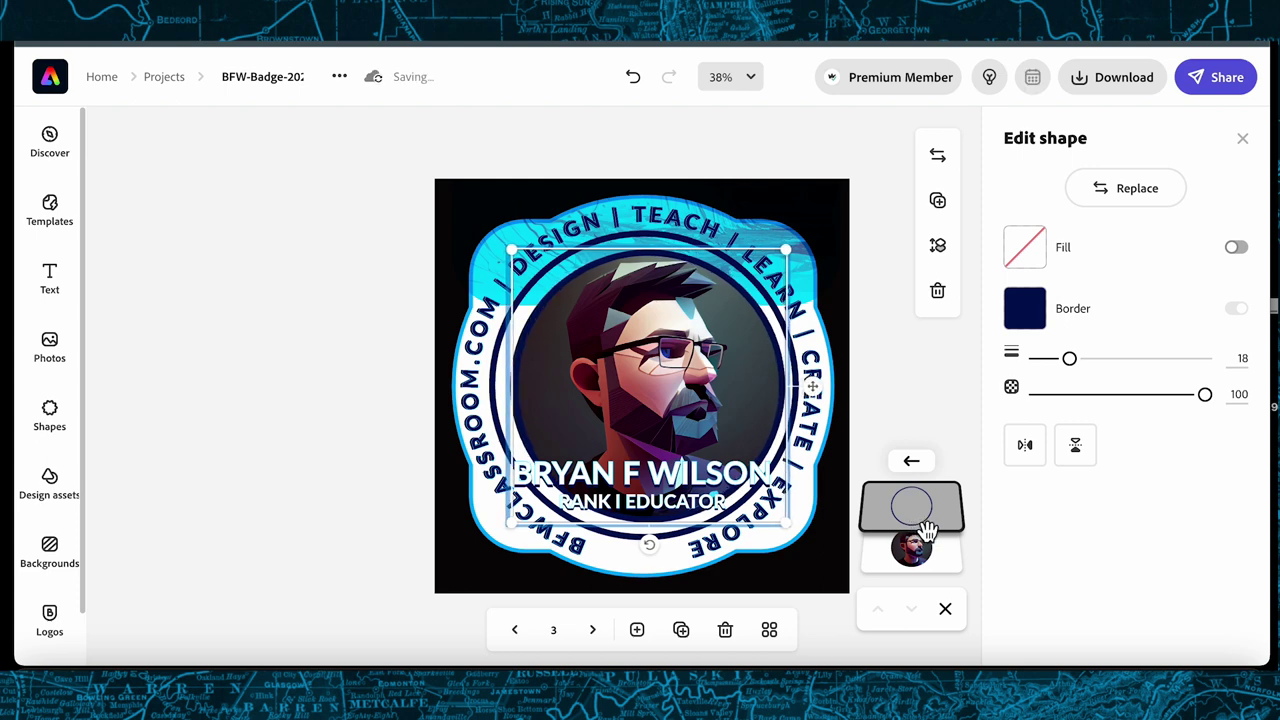
pyautogui.press('Right')
pyautogui.press('Right')
pyautogui.press('Right')
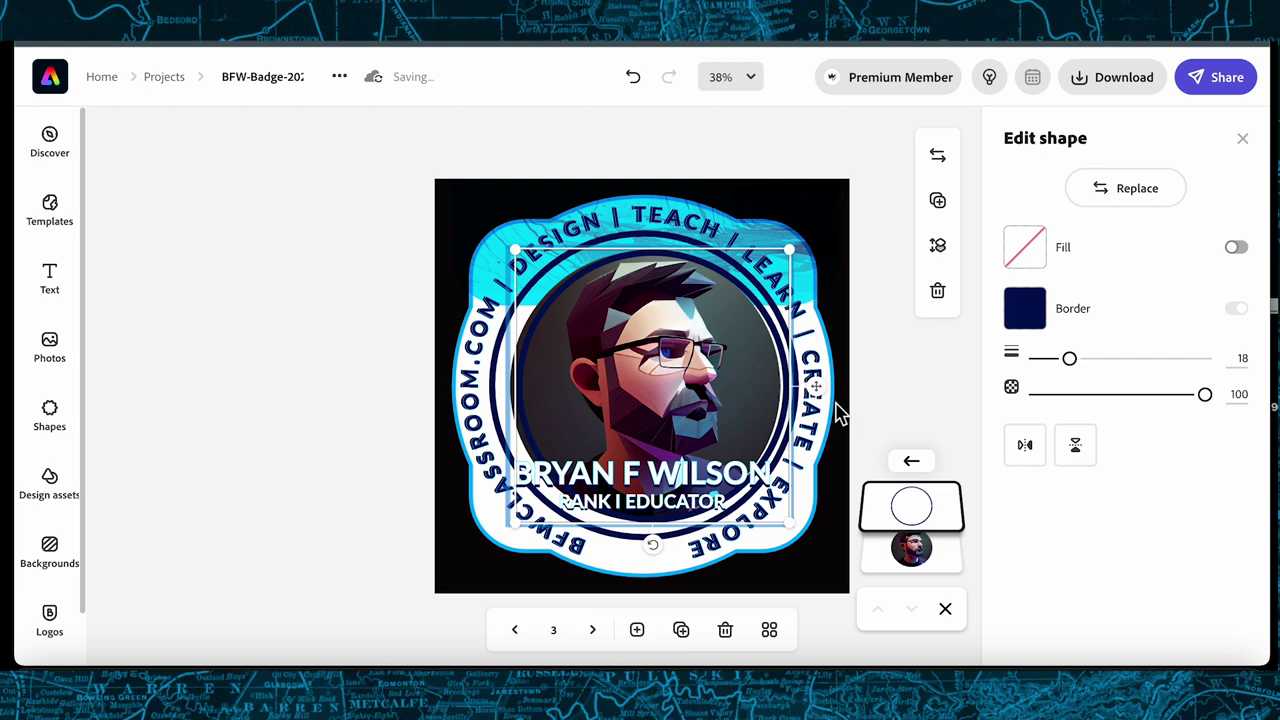
pyautogui.hotkey('ctrl', 'z')
pyautogui.hotkey('ctrl', 'z')
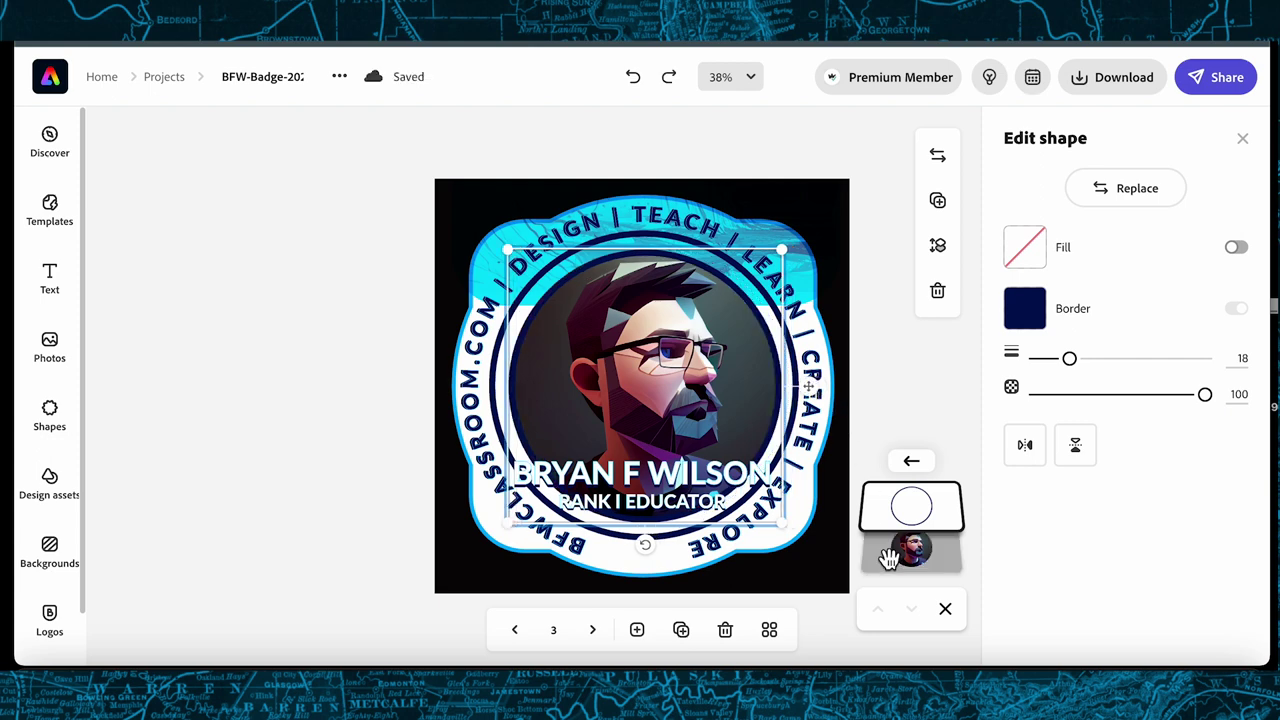
pyautogui.click(913, 462)
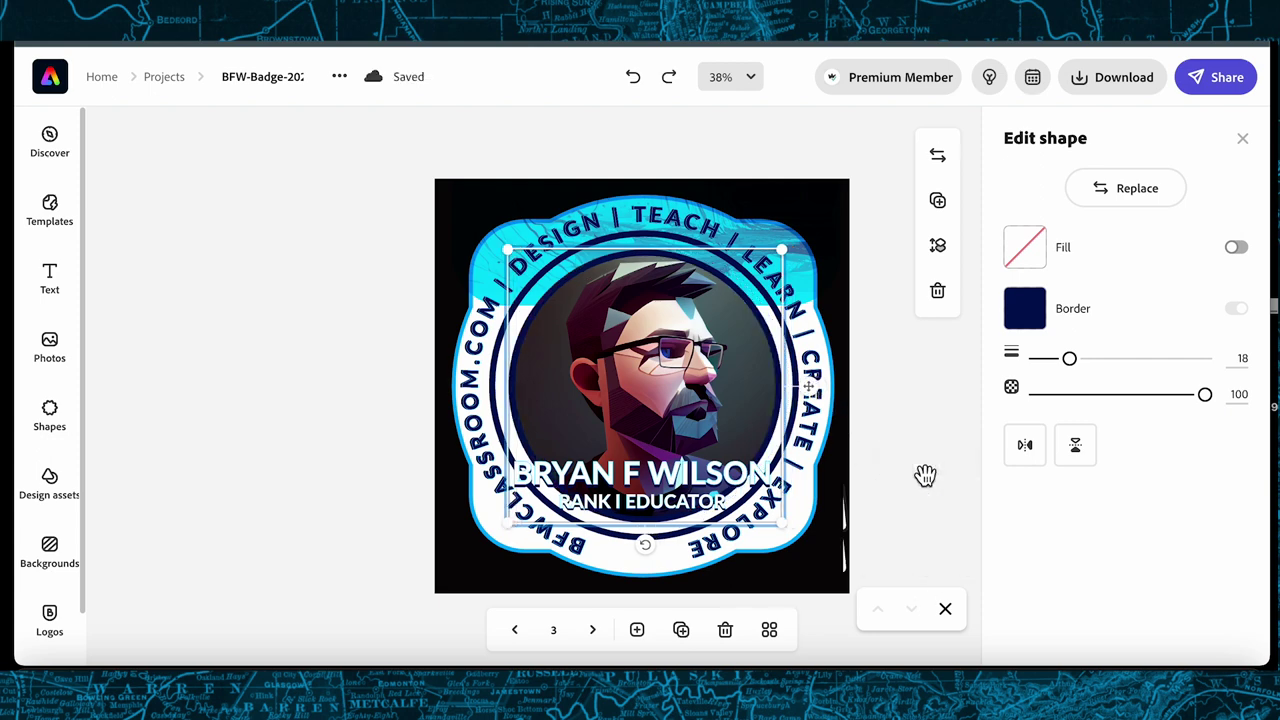
pyautogui.click(912, 501)
pyautogui.click(931, 542)
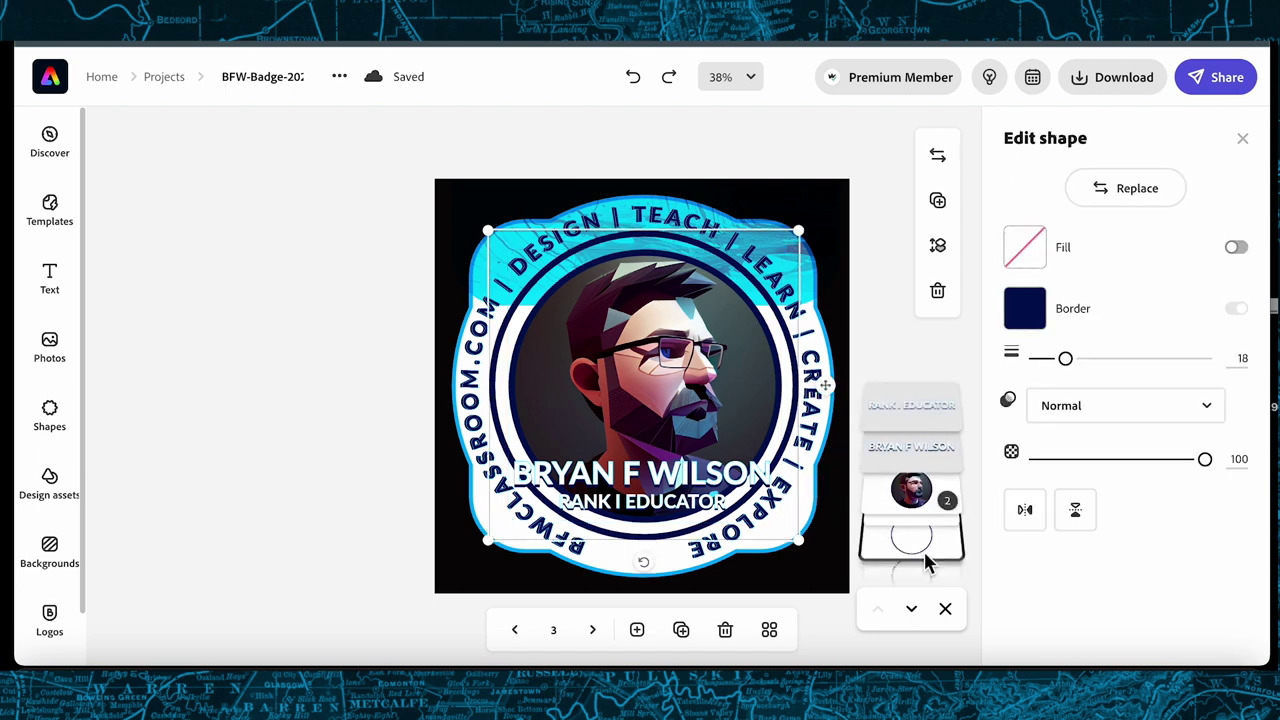
# - Delete the blank before 'BFWclassroom.com' at the start of the circular slogan text
pyautogui.scroll(-1, 924, 585)
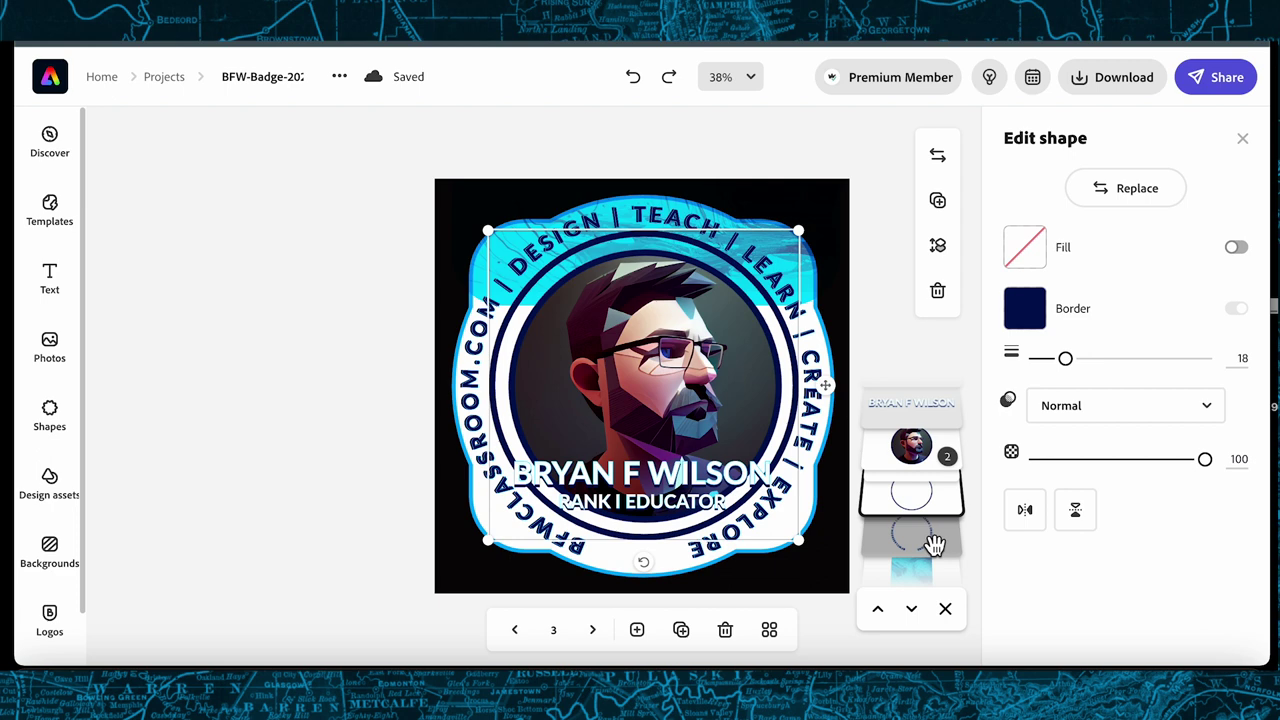
pyautogui.click(934, 545)
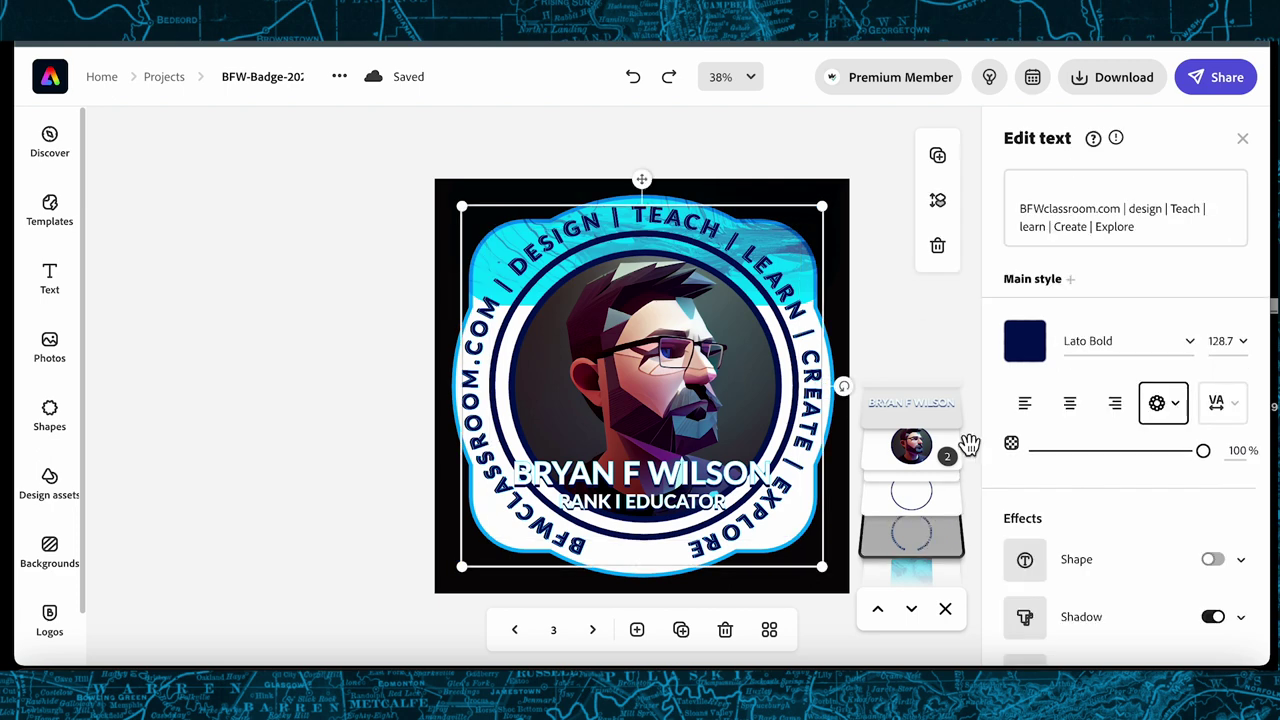
pyautogui.click(1042, 189)
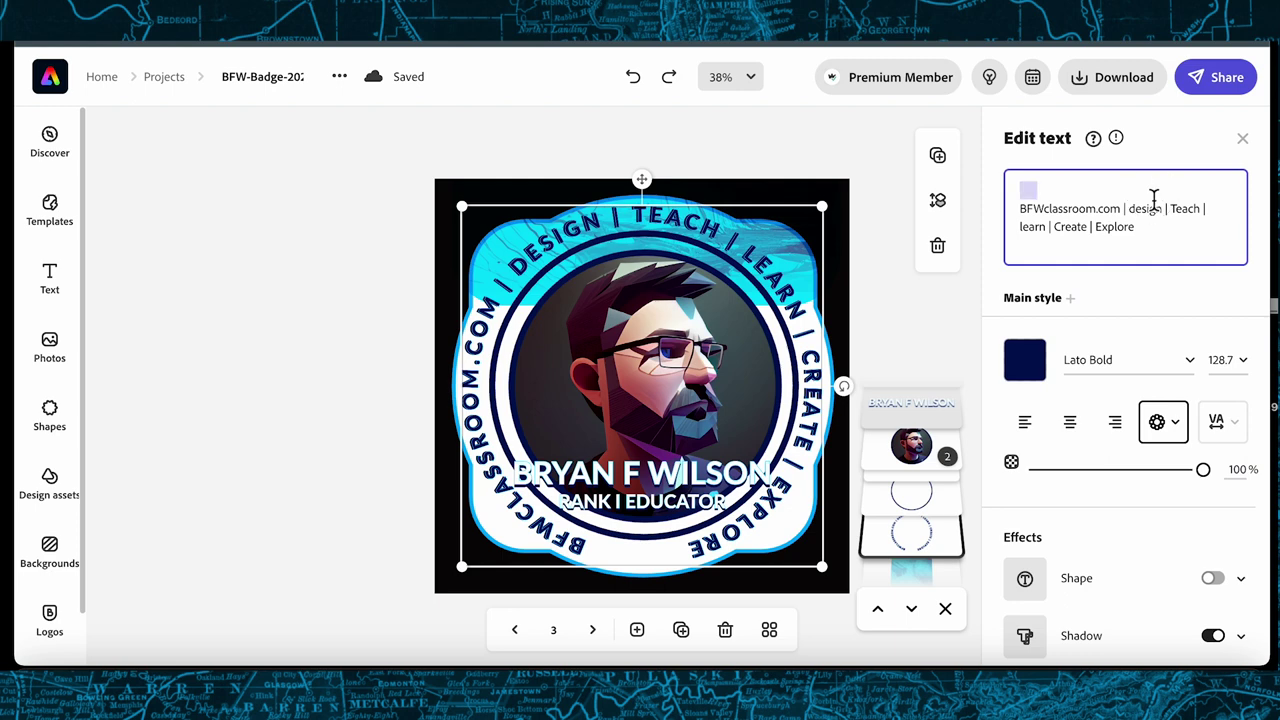
pyautogui.click(1146, 251)
pyautogui.click(1151, 231)
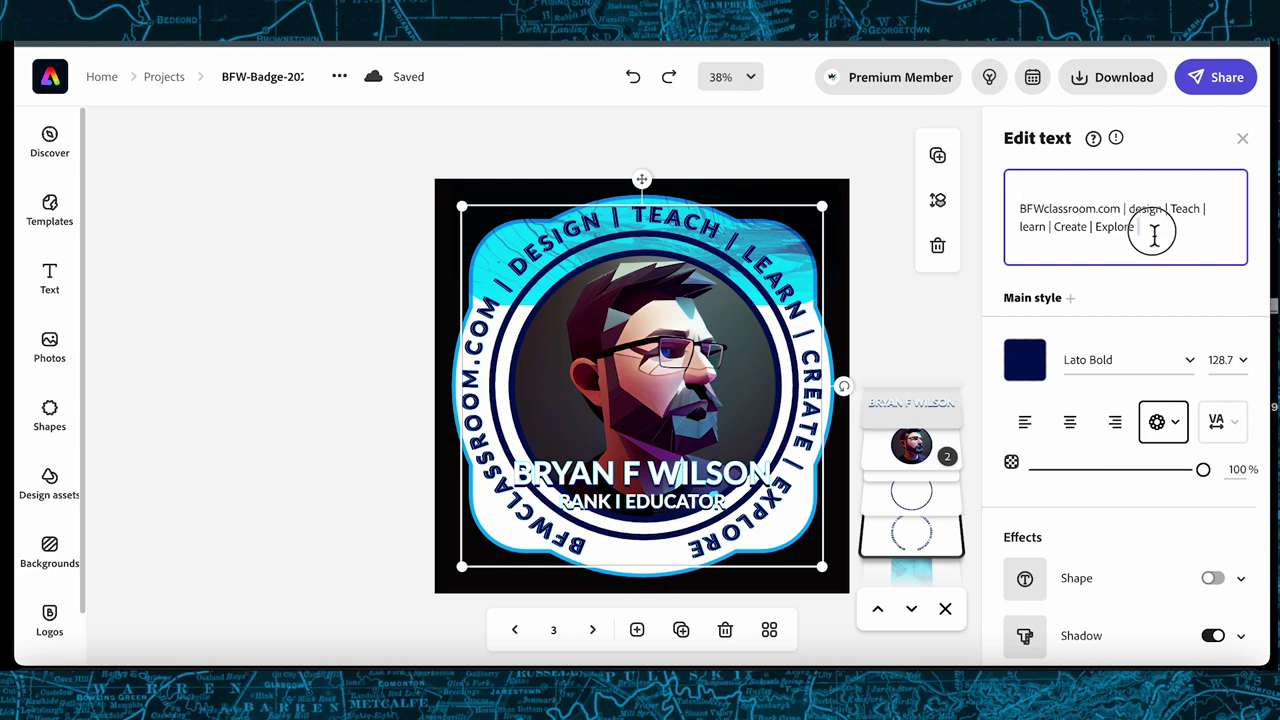
pyautogui.click(1072, 190)
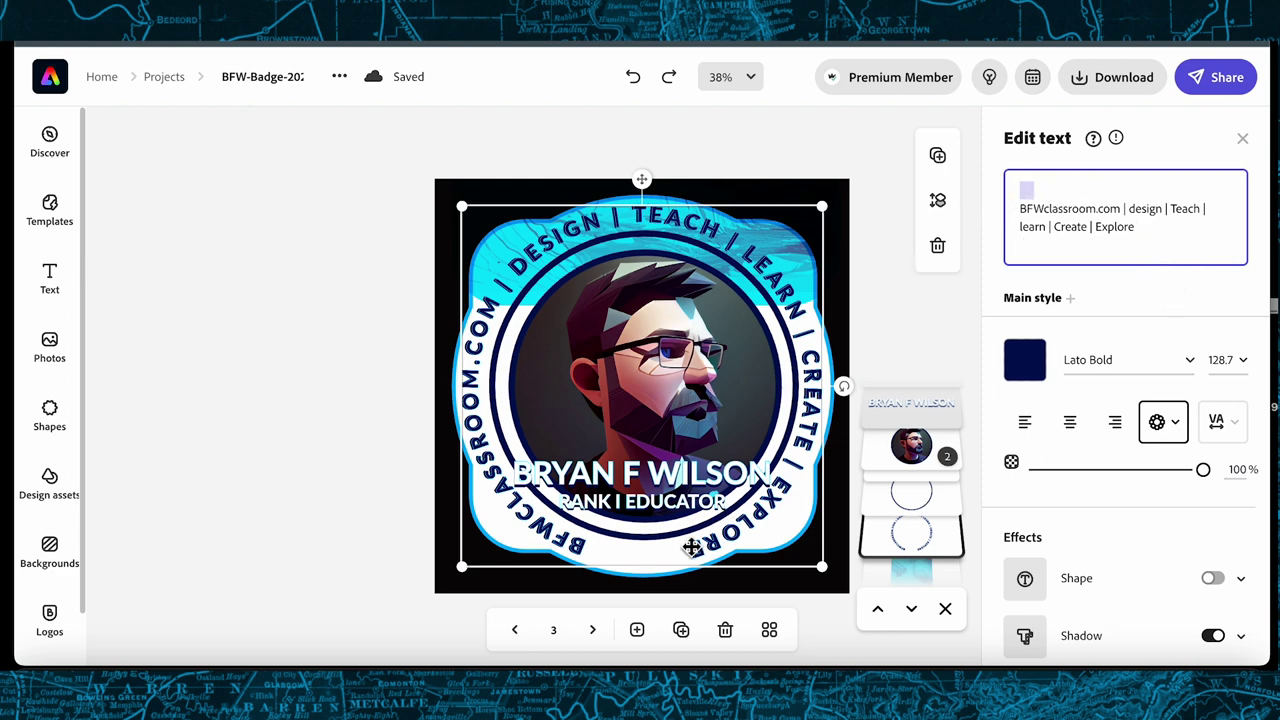
pyautogui.press('BackSpace')
# - Expand the slogan's Shadow and Outline settings in the Edit text panel
pyautogui.scroll(-1, 918, 582)
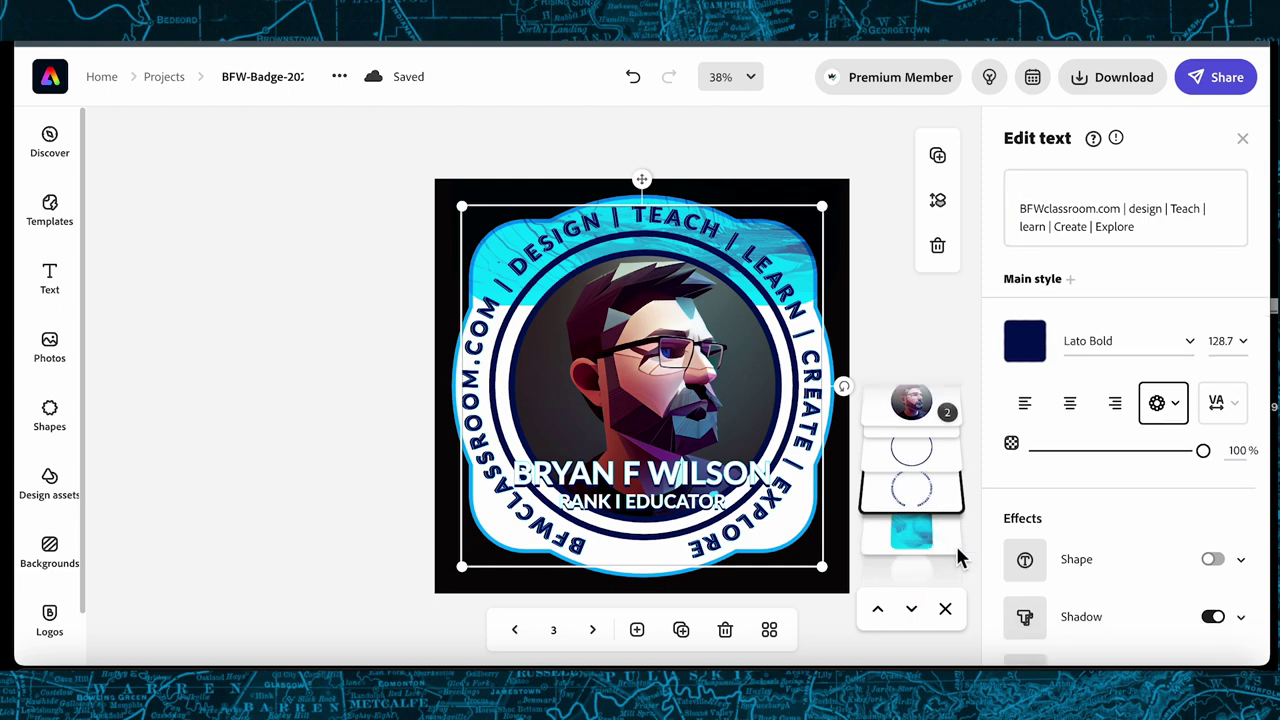
pyautogui.scroll(-3, 1122, 555)
pyautogui.scroll(-2, 1130, 562)
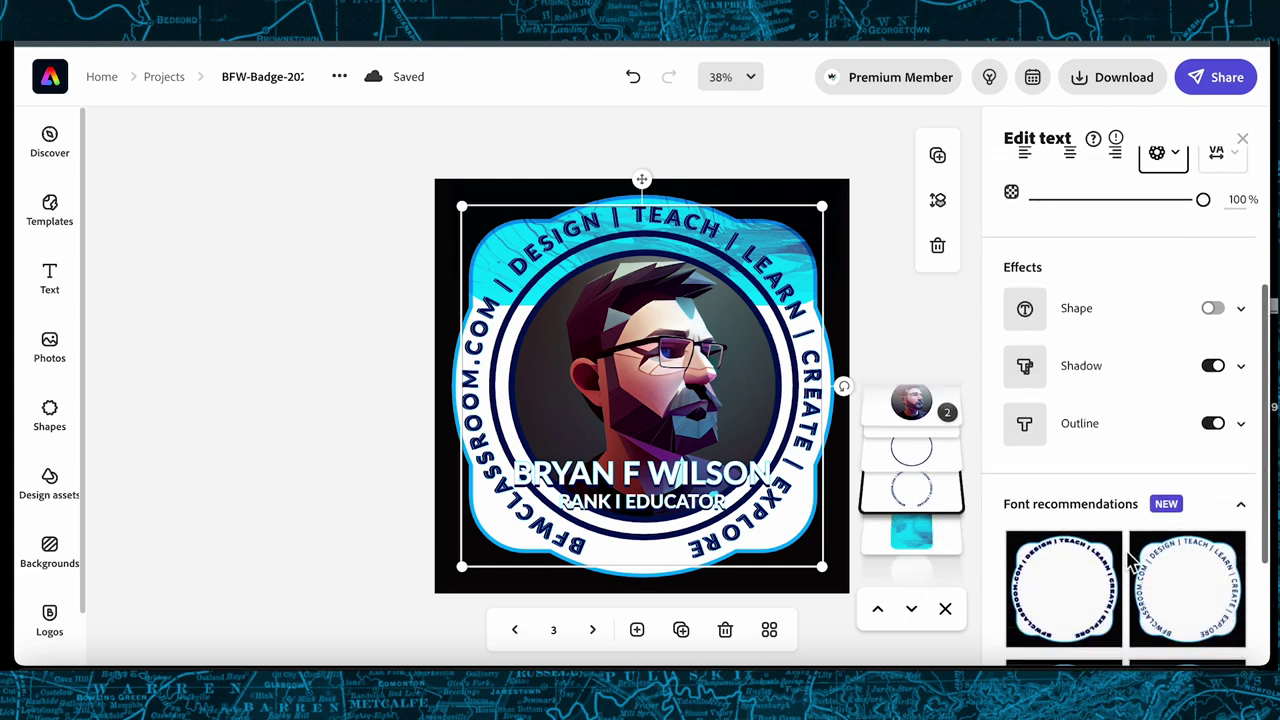
pyautogui.click(1242, 368)
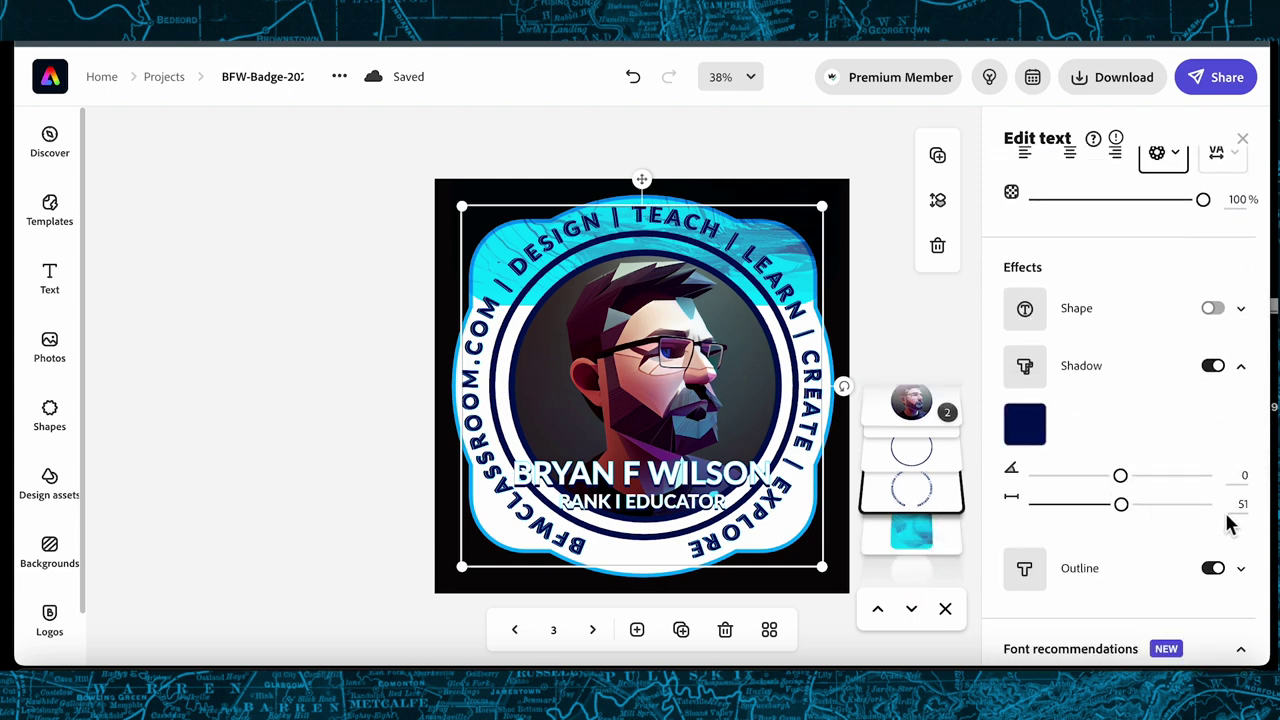
pyautogui.click(1241, 572)
# - Test shadow angles, leaving the navy shadow at angle 0 and distance 51
pyautogui.scroll(-3, 1209, 571)
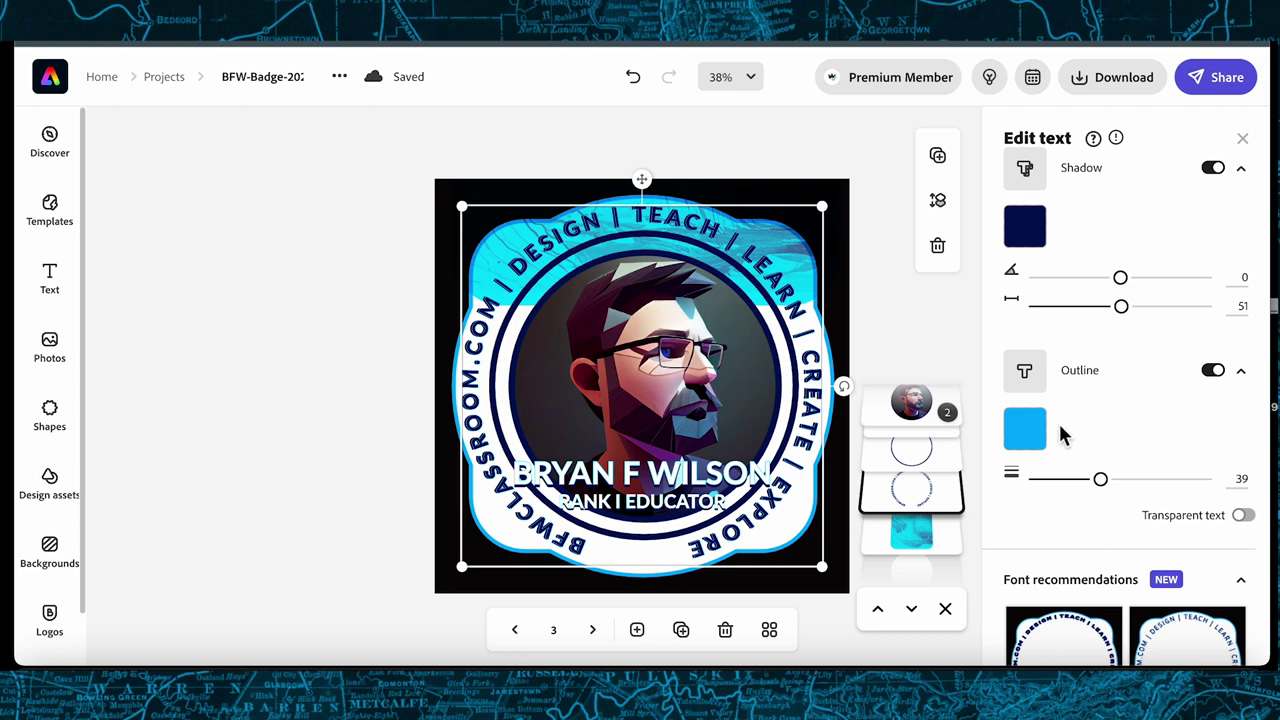
pyautogui.click(1121, 282)
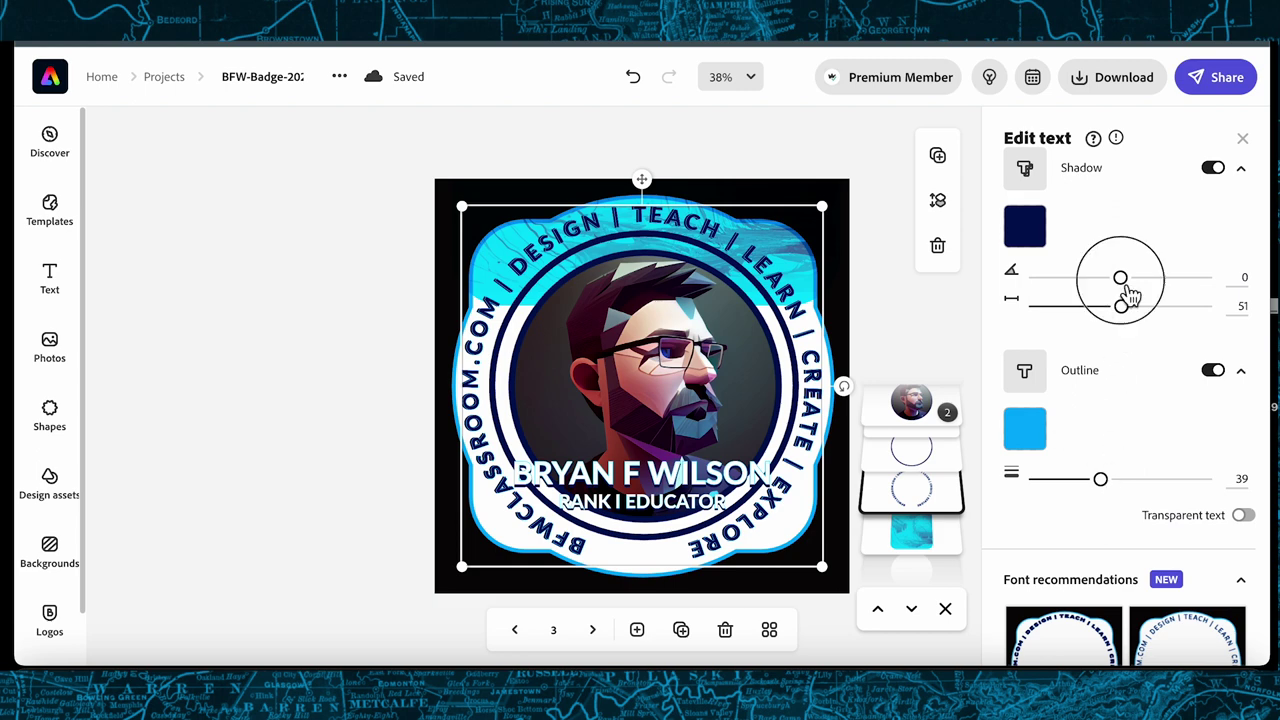
pyautogui.moveTo(1127, 290)
pyautogui.mouseDown()
pyautogui.moveTo(1060, 303)
pyautogui.moveTo(1245, 302)
pyautogui.moveTo(1137, 314)
pyautogui.moveTo(1122, 297)
pyautogui.mouseUp()
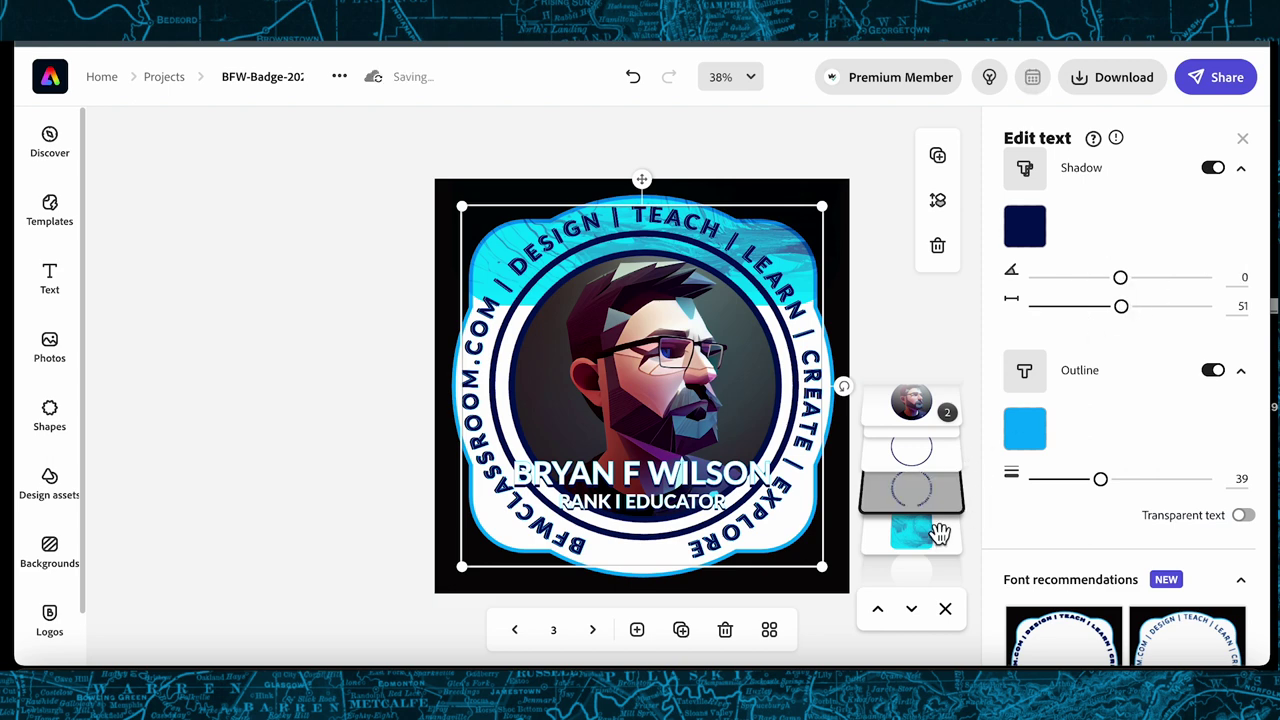
# - Pull the cyan texture down to cover the whole badge, then bring up the Download options
pyautogui.click(947, 611)
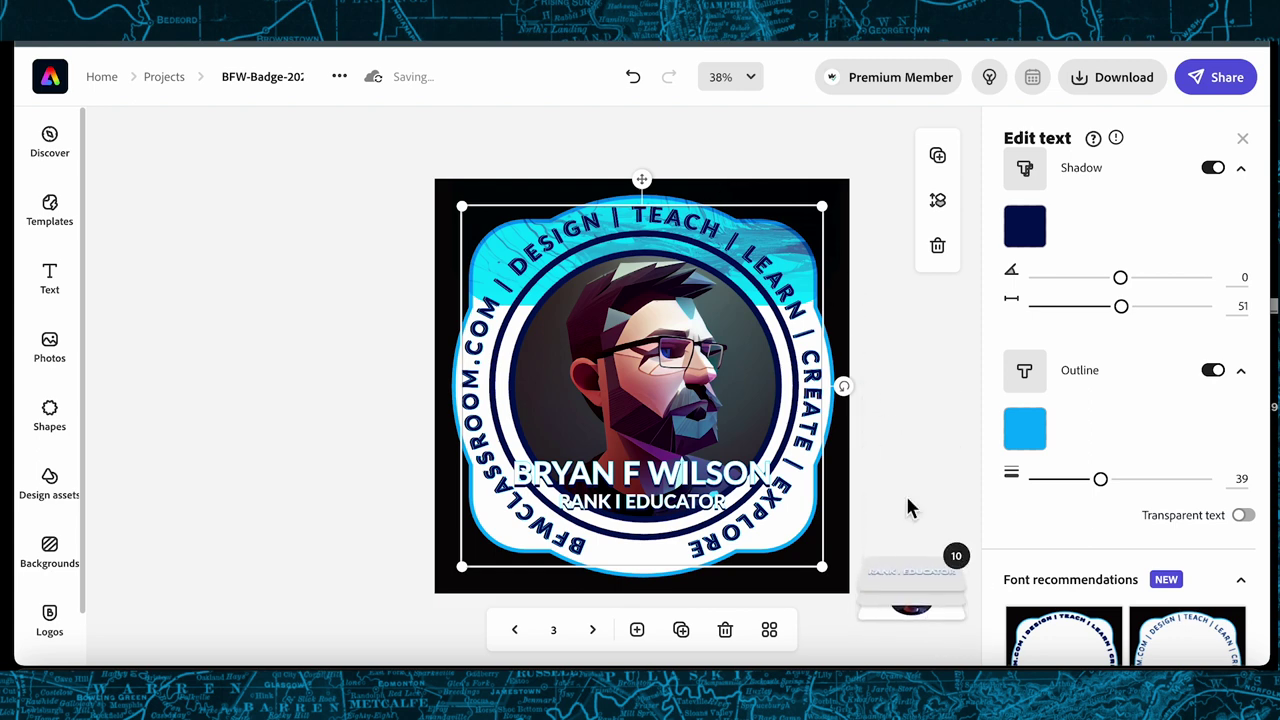
pyautogui.click(545, 192)
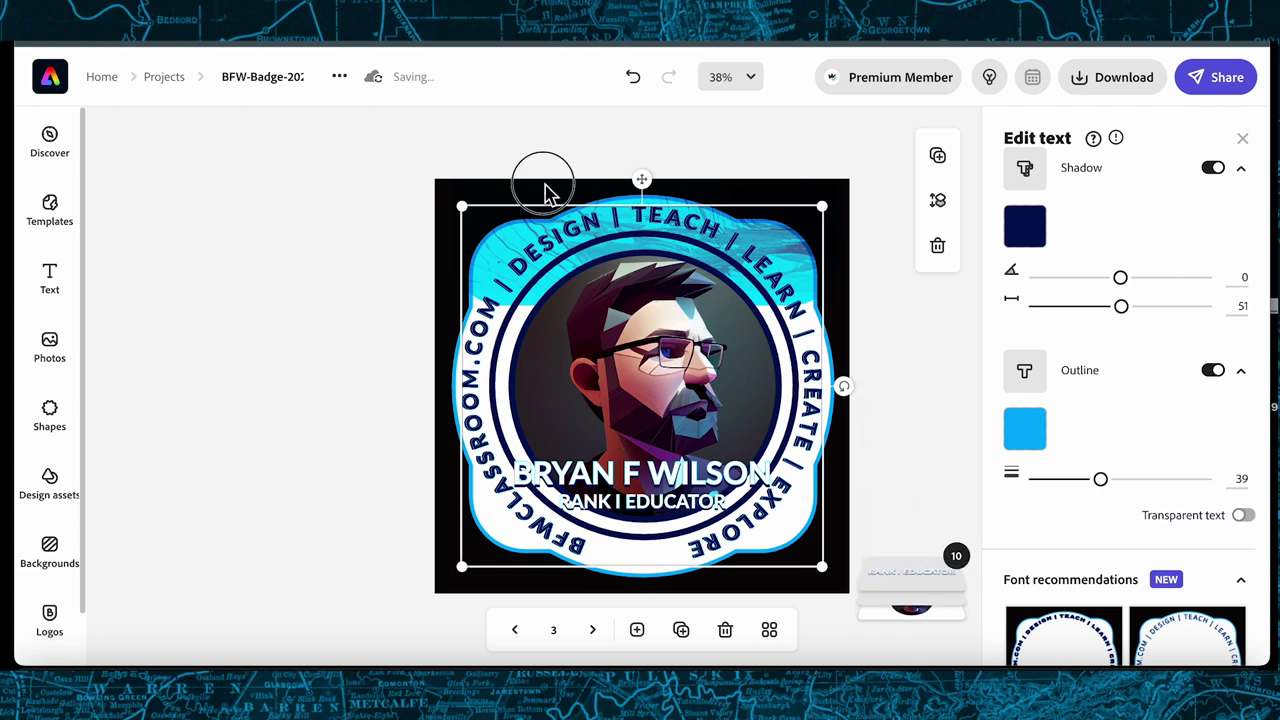
pyautogui.moveTo(636, 138); pyautogui.dragTo(640, 425)
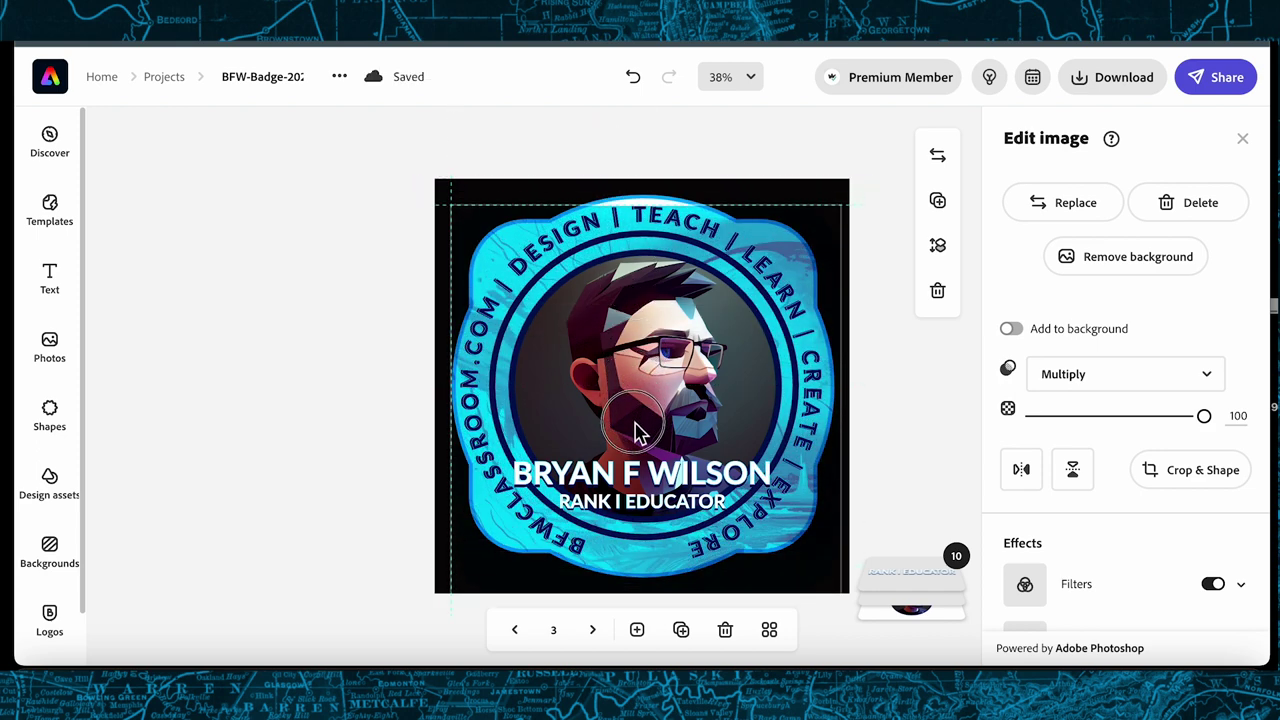
pyautogui.click(640, 425)
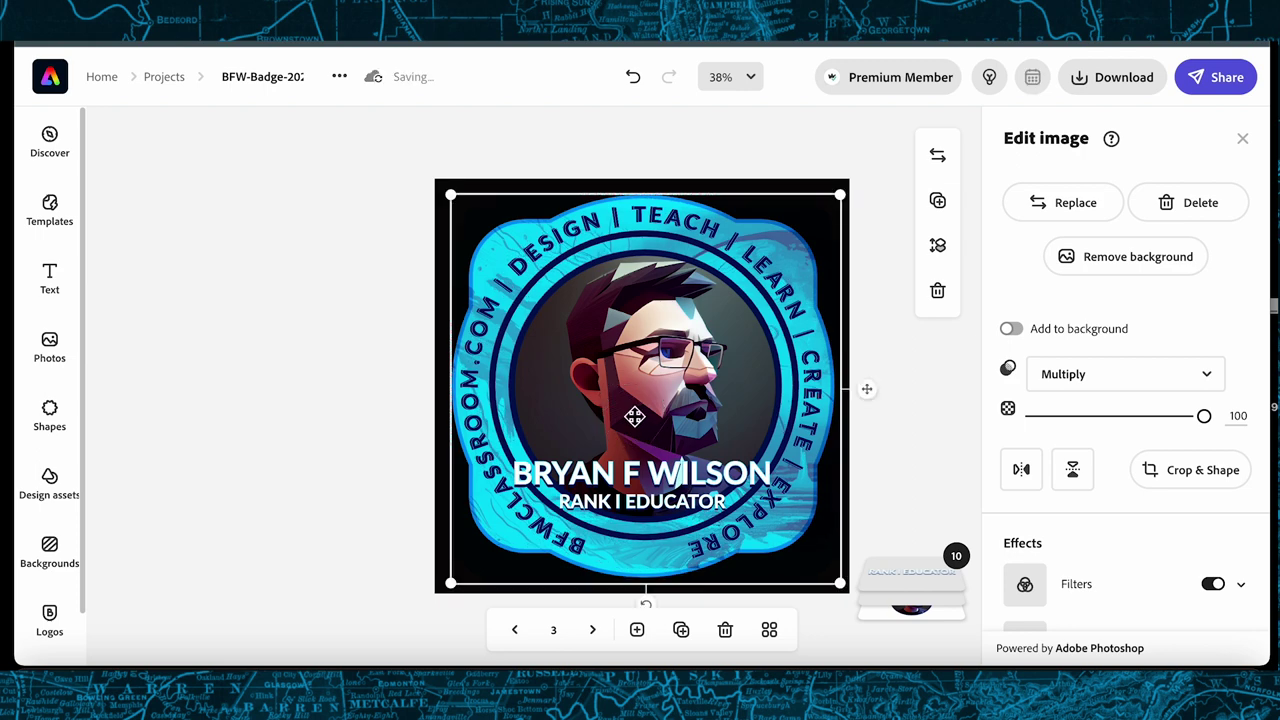
pyautogui.click(1112, 97)
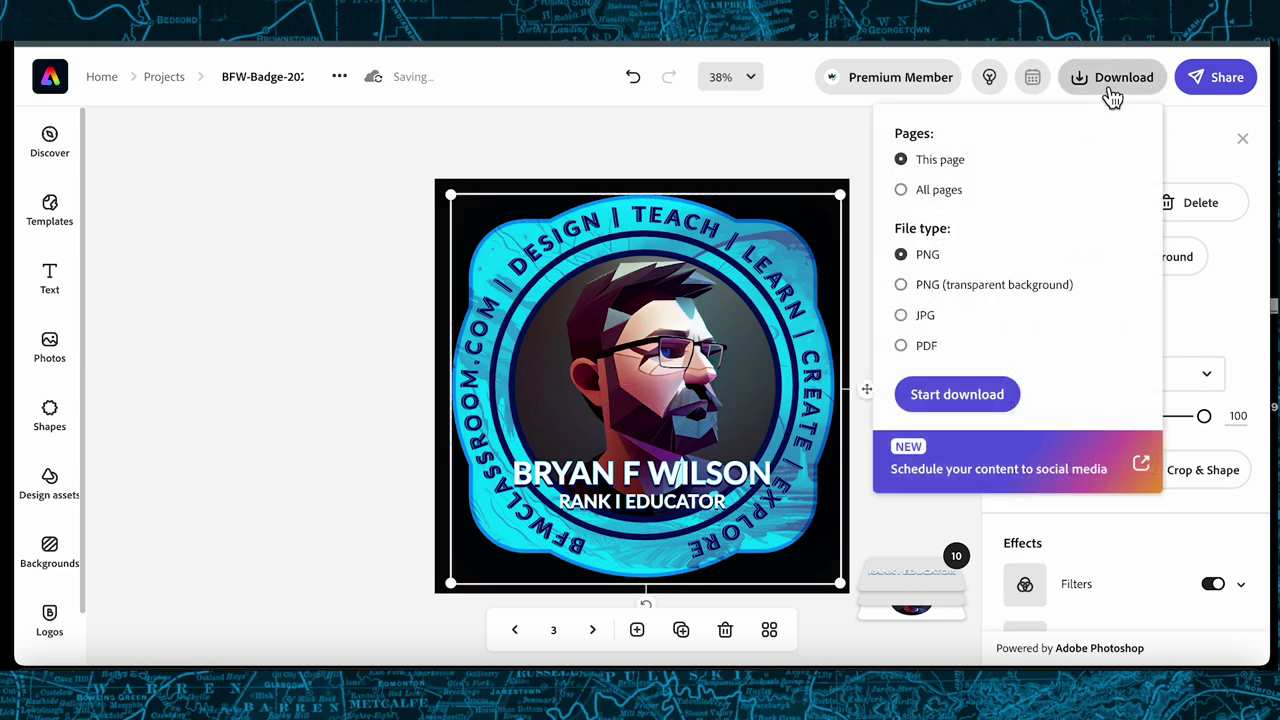